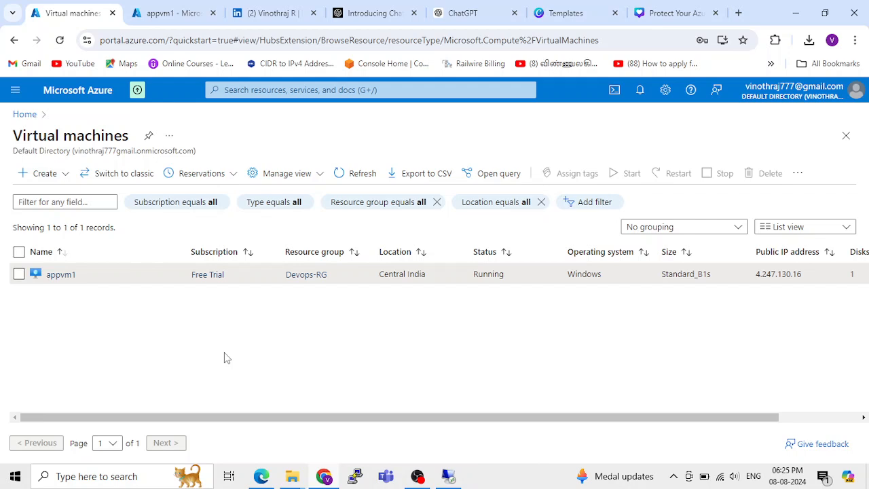
# Open the appvm1 virtual machine's Disks settings and review its OS and data disks.
pyautogui.click(58, 284)
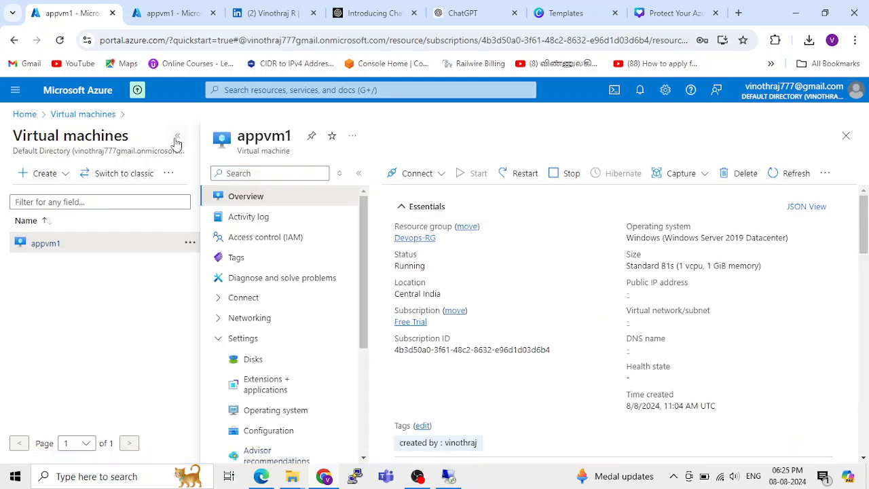
pyautogui.click(42, 339)
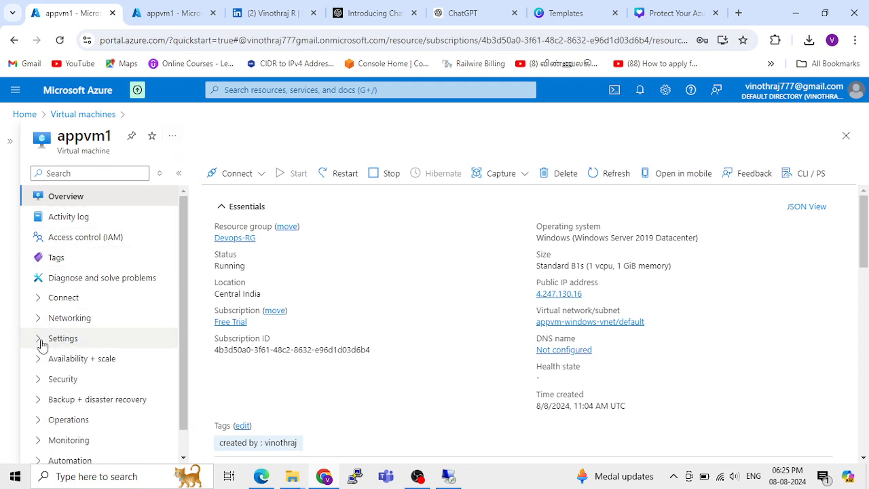
pyautogui.click(42, 341)
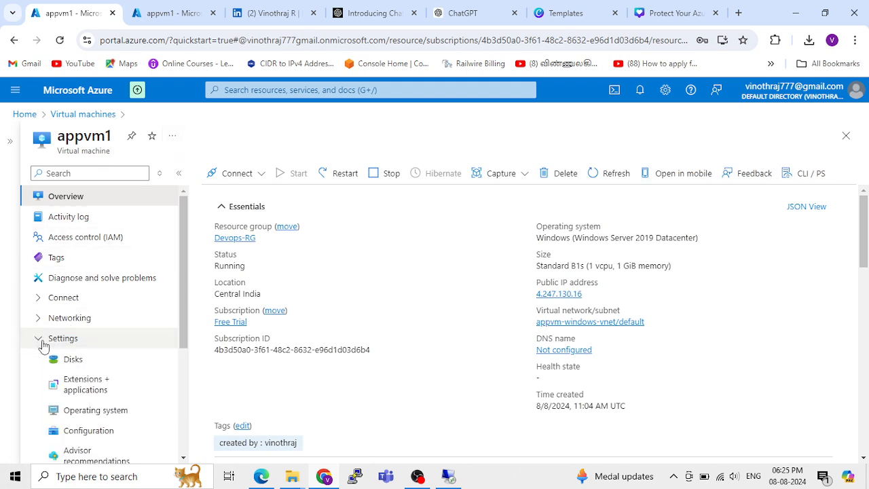
pyautogui.click(70, 366)
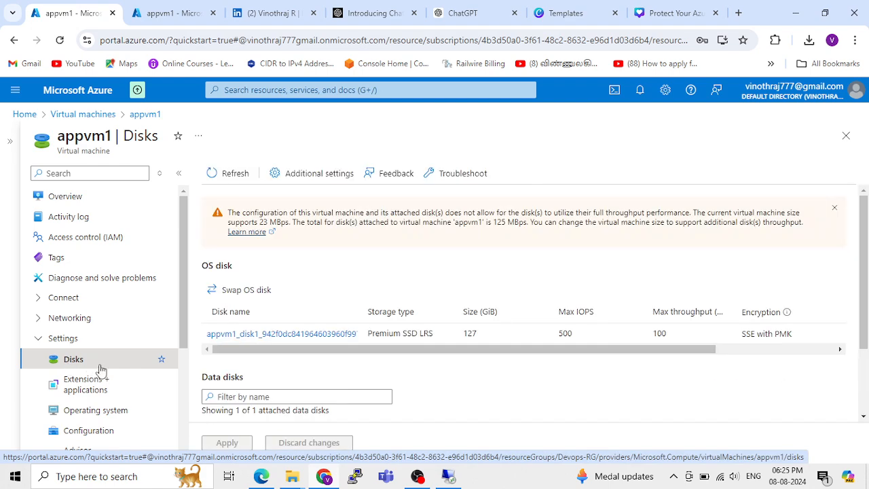
pyautogui.scroll(-2, 206, 371)
pyautogui.scroll(1, 210, 360)
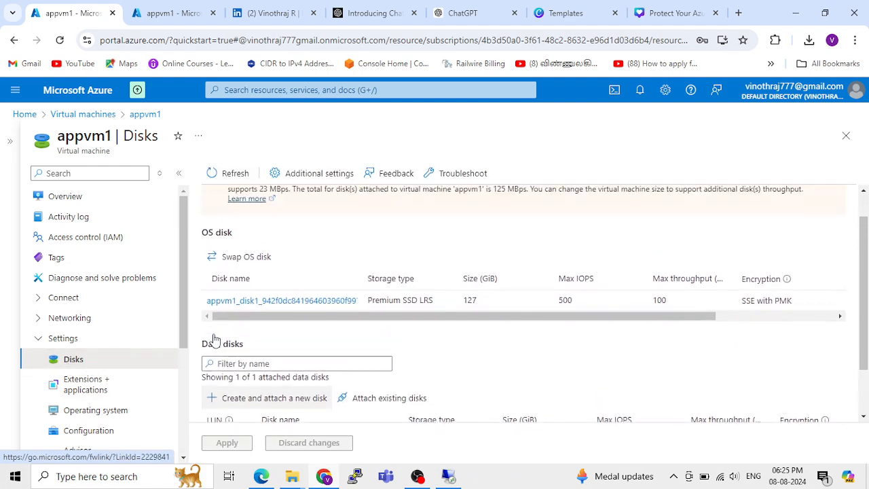
pyautogui.moveTo(255, 324)
pyautogui.mouseDown()
pyautogui.moveTo(331, 324)
pyautogui.moveTo(254, 324)
pyautogui.mouseUp()
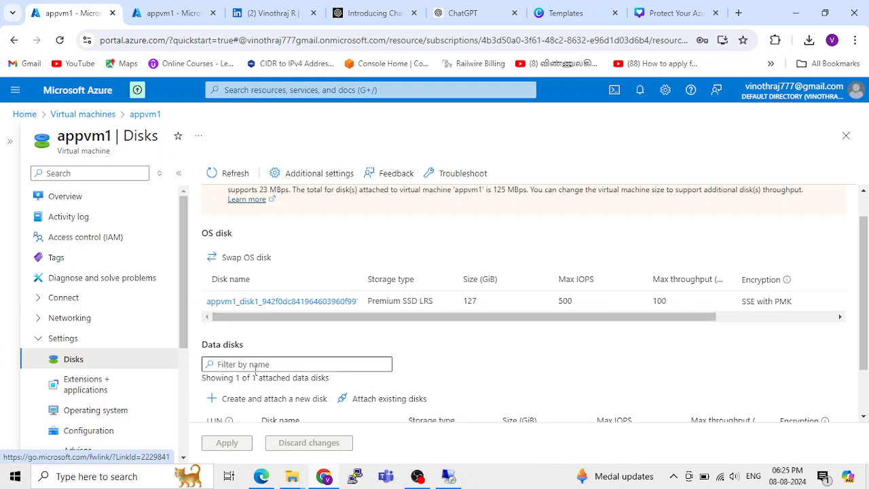
pyautogui.scroll(-1, 255, 411)
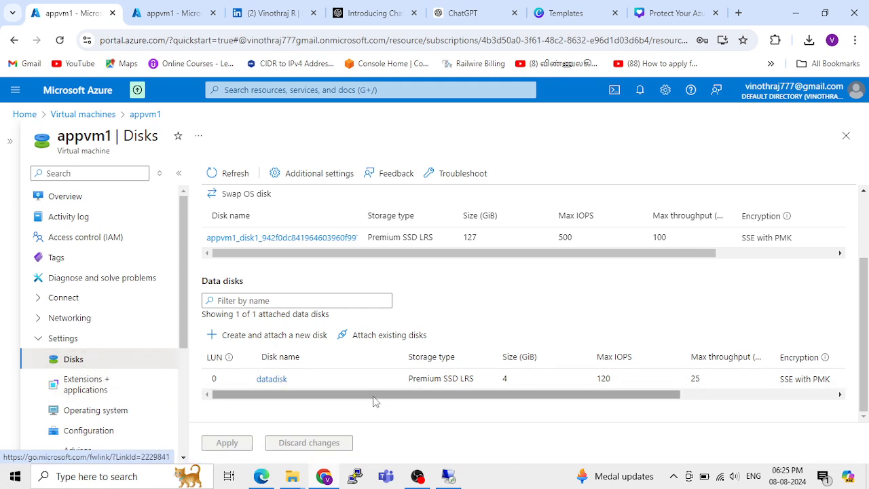
pyautogui.moveTo(405, 396); pyautogui.dragTo(314, 400)
# Open the attached data disk named datadisk and go to its Size + performance settings.
pyautogui.click(272, 379)
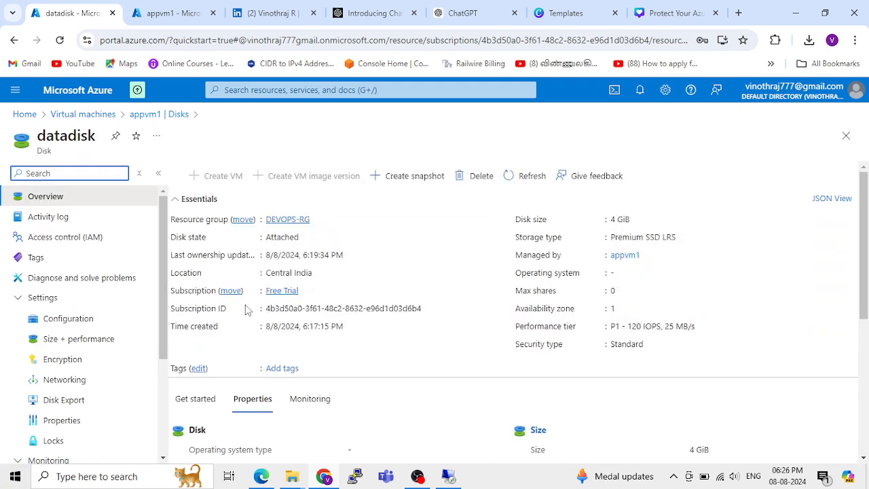
pyautogui.click(20, 300)
pyautogui.click(20, 299)
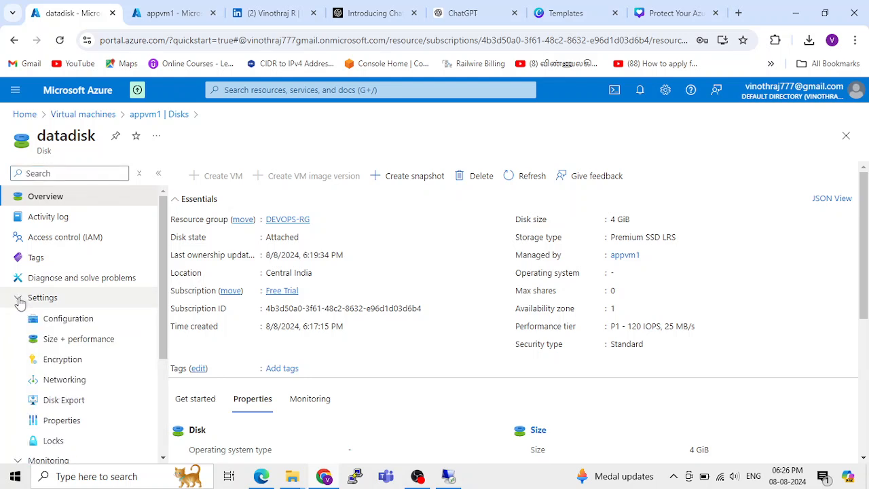
pyautogui.click(48, 343)
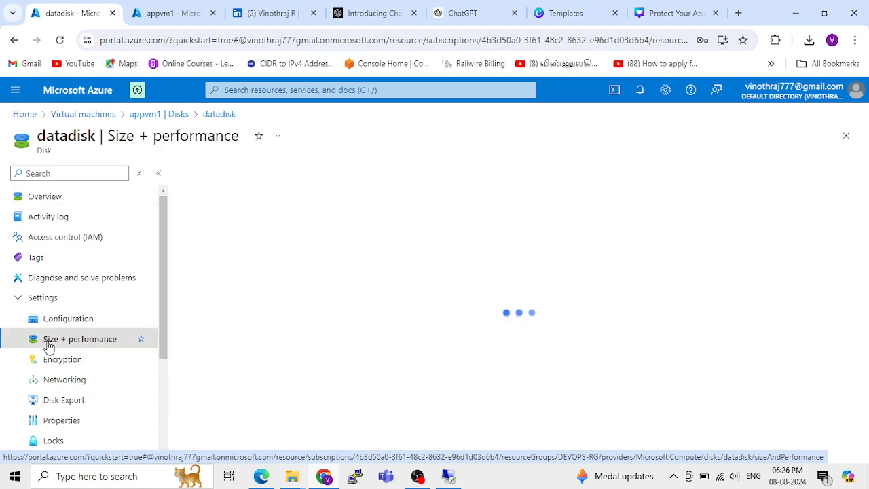
pyautogui.click(39, 196)
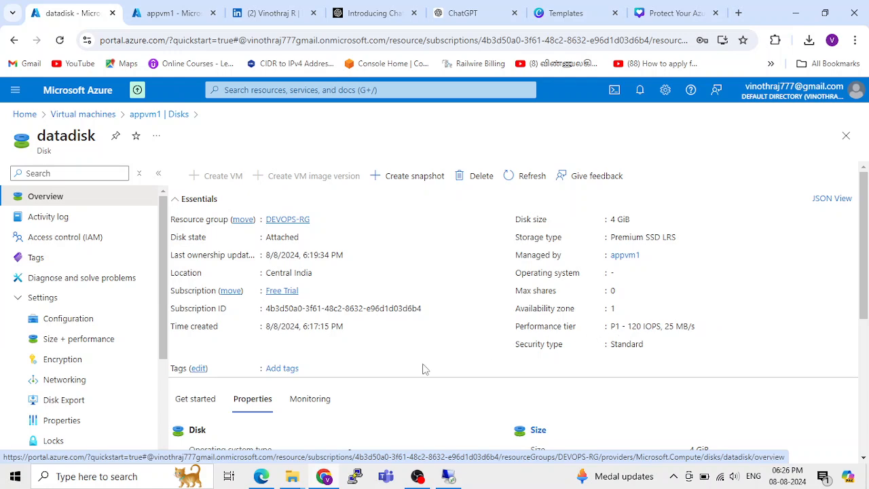
pyautogui.click(76, 340)
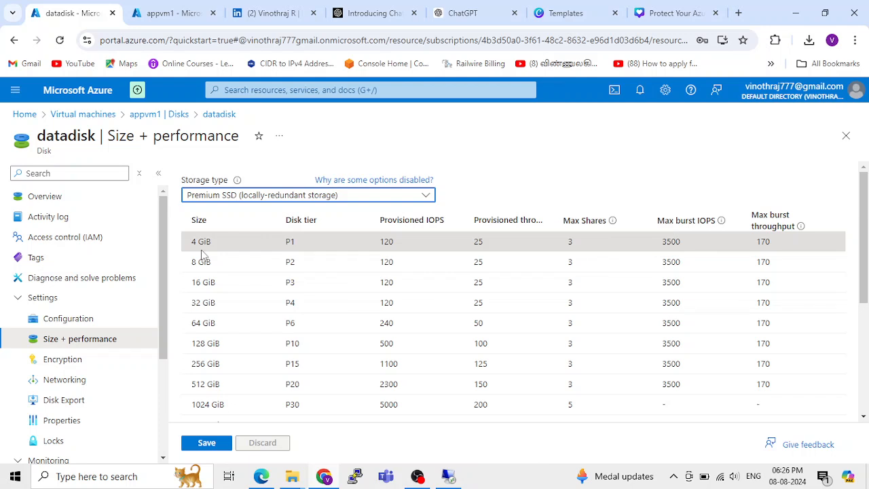
# Select the 16 GiB Premium SSD size for datadisk and check the resulting custom disk size.
pyautogui.click(208, 283)
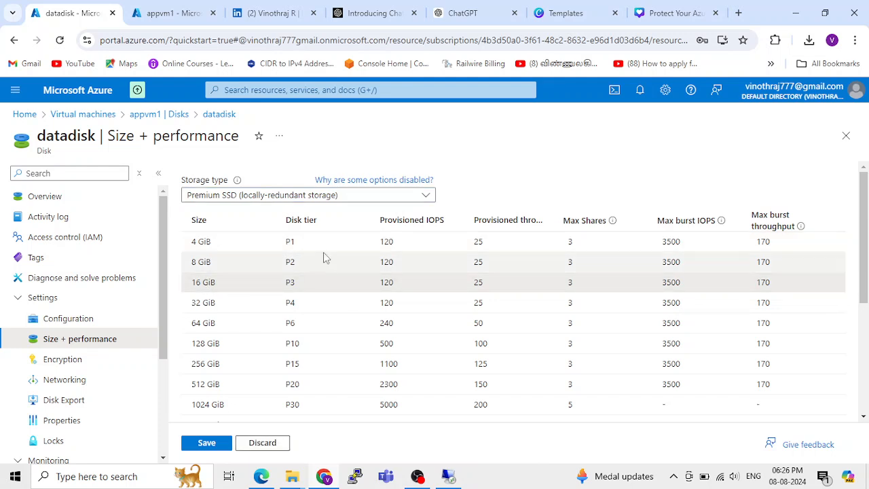
pyautogui.scroll(-1, 299, 362)
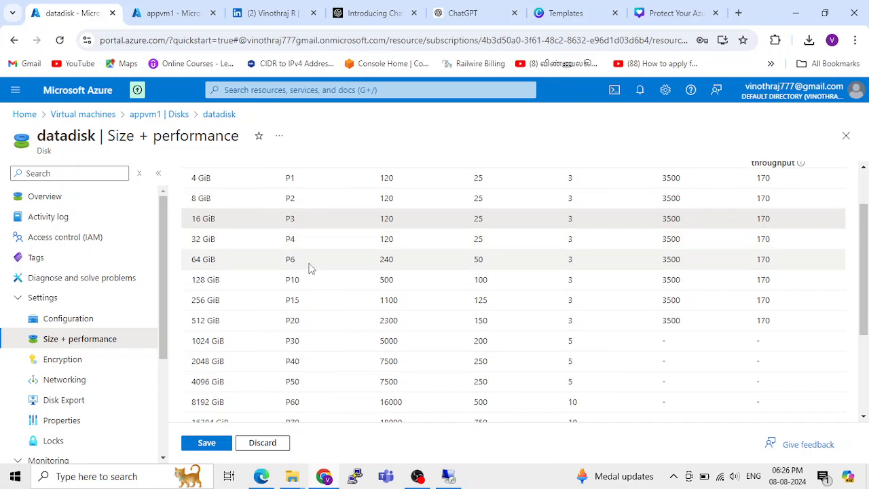
pyautogui.scroll(1, 289, 234)
pyautogui.scroll(-3, 301, 268)
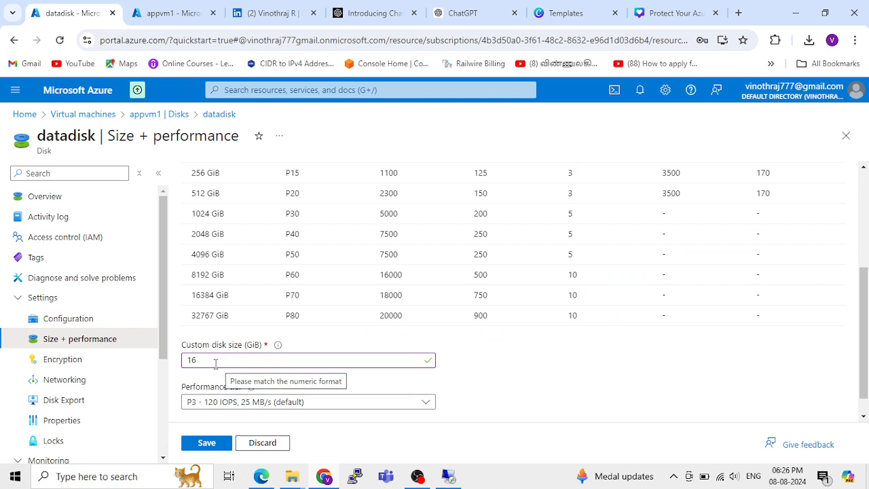
pyautogui.scroll(-1, 231, 374)
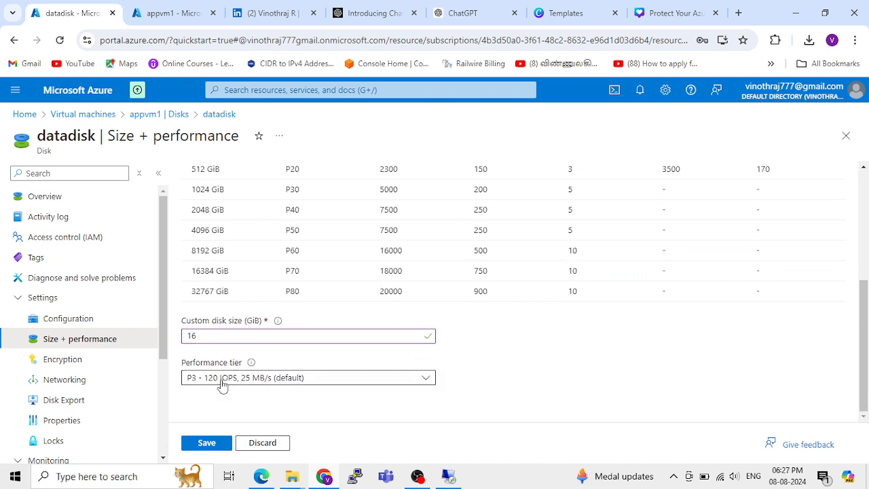
# Set datadisk's performance tier to P6 - 240 IOPS, 50 MB/s and save the disk changes.
pyautogui.click(223, 385)
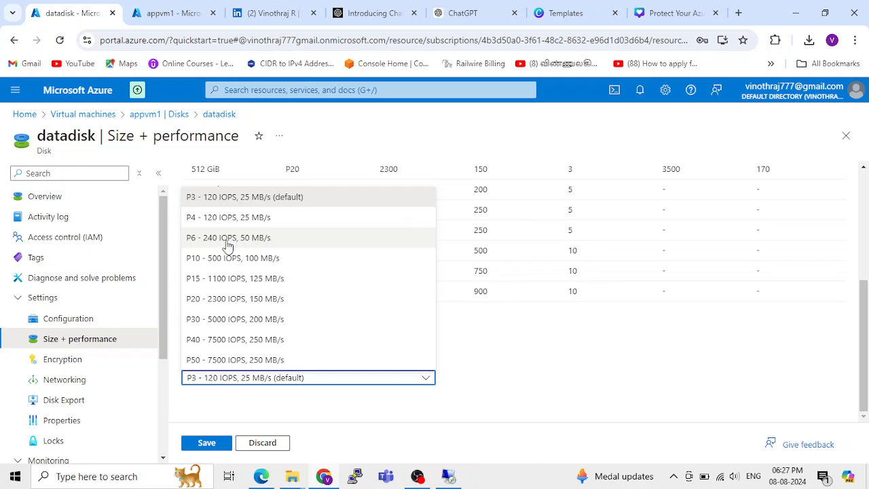
pyautogui.click(227, 239)
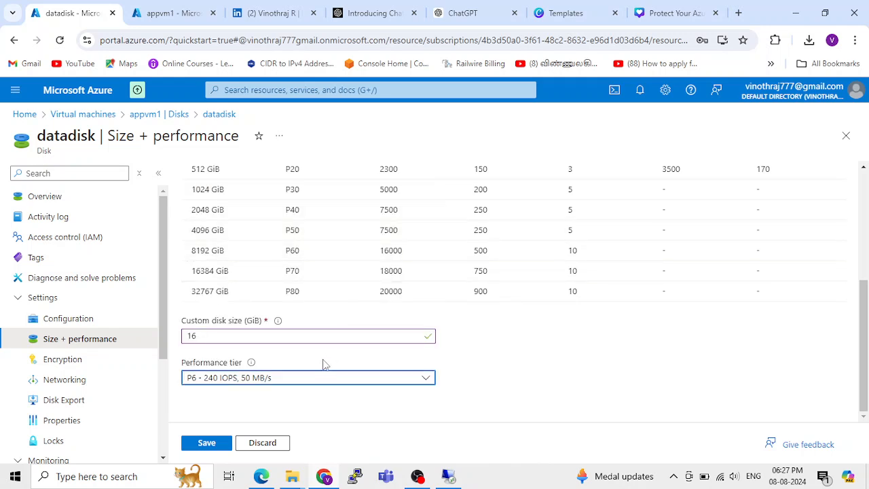
pyautogui.click(248, 383)
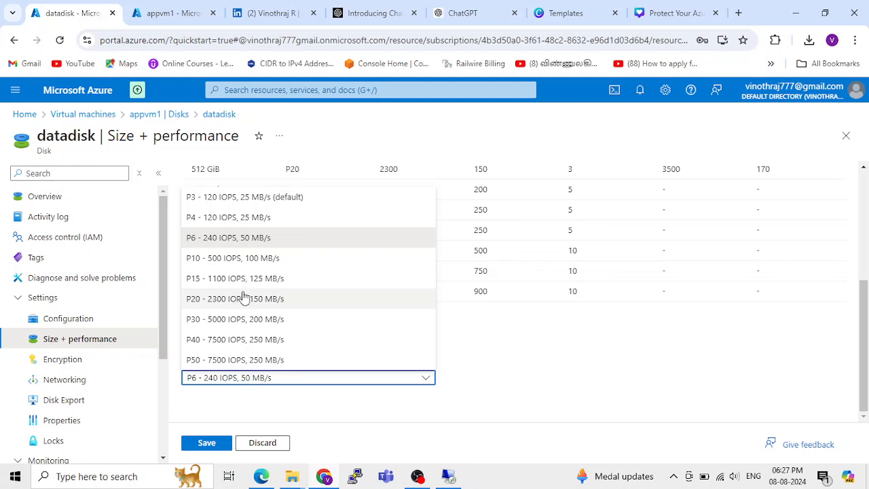
pyautogui.click(194, 249)
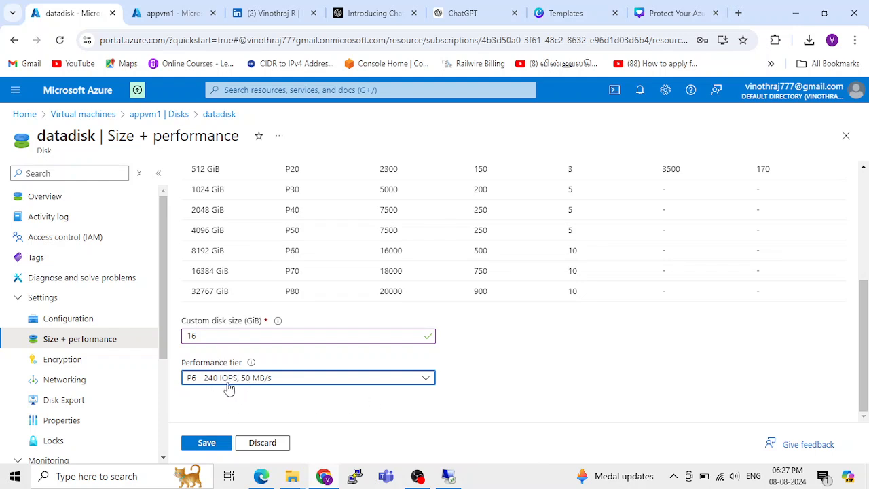
pyautogui.scroll(3, 224, 388)
pyautogui.scroll(-2, 229, 386)
pyautogui.scroll(-2, 229, 387)
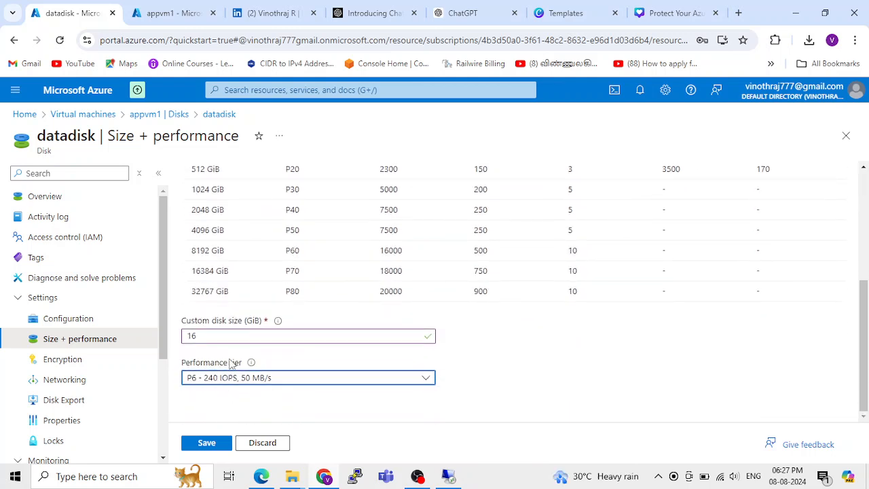
pyautogui.doubleClick(199, 335)
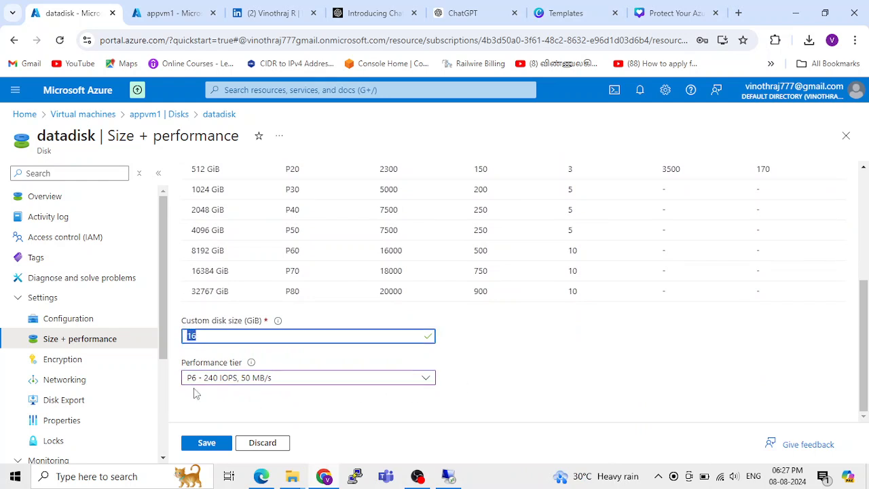
pyautogui.click(209, 447)
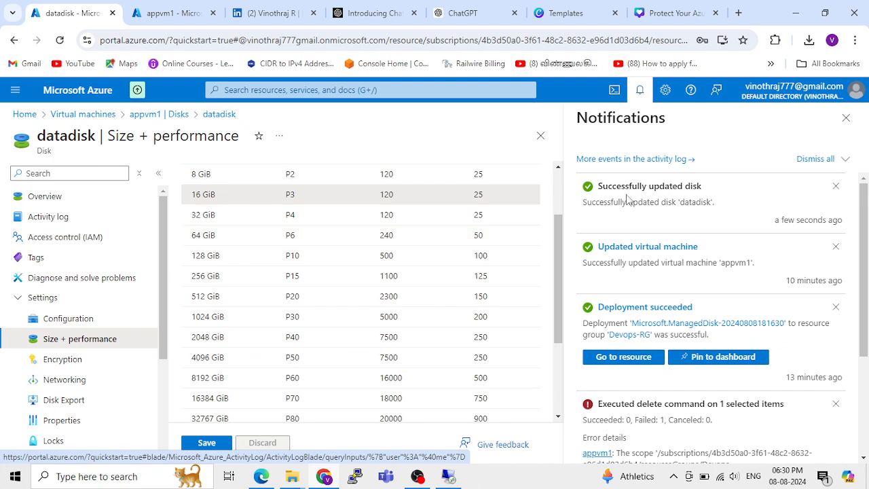
# Close the notifications, return to the portal home and reopen datadisk's overview to check its size and performance tier.
pyautogui.click(847, 117)
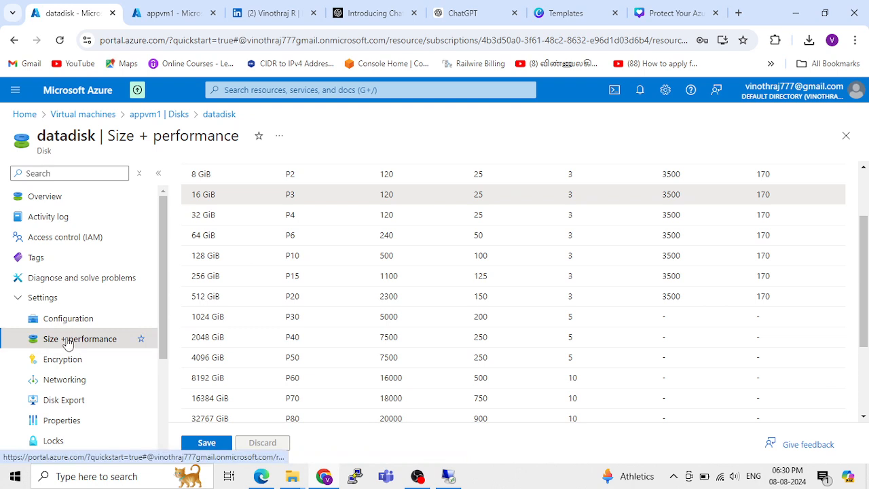
pyautogui.click(215, 121)
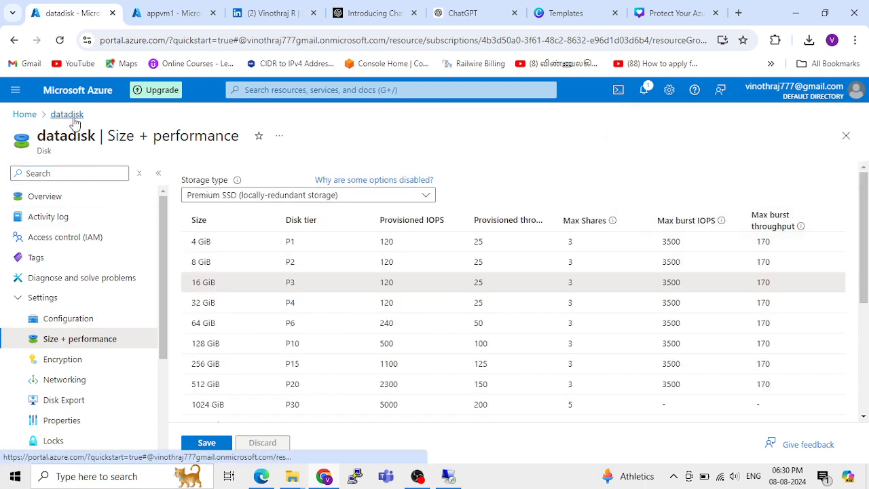
pyautogui.click(26, 114)
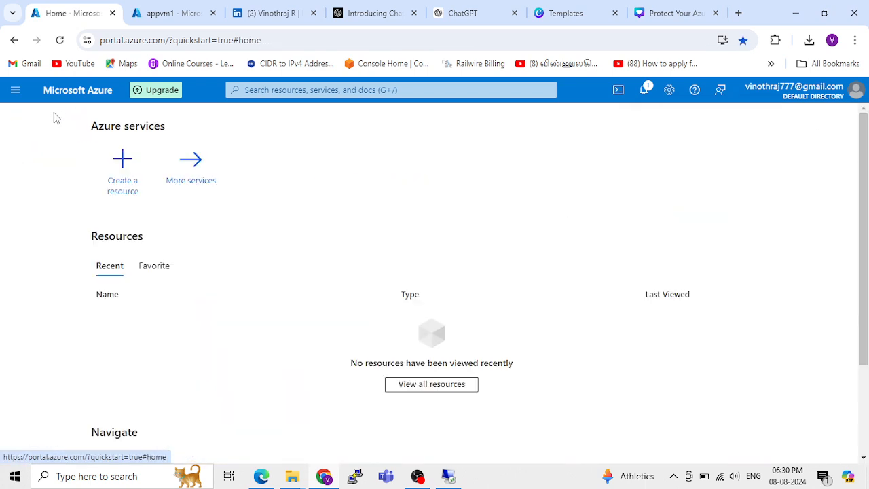
pyautogui.click(122, 318)
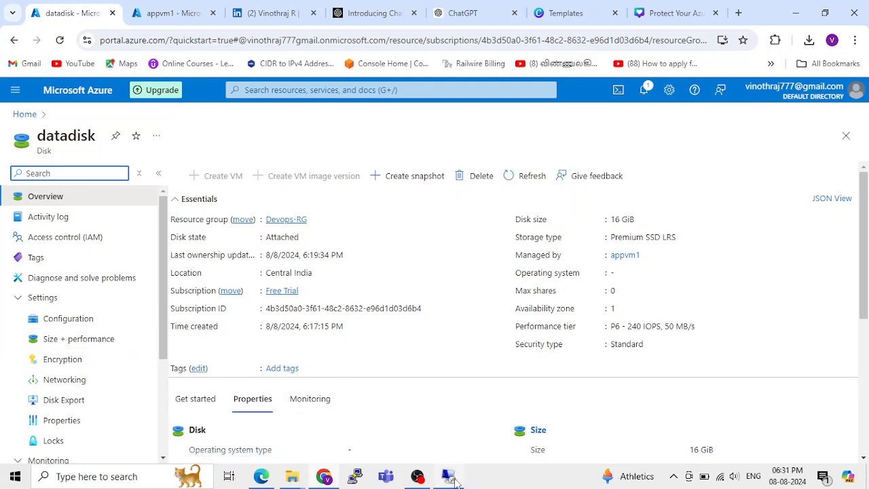
# Switch to the virtual machine's Remote Desktop session and refresh its desktop.
pyautogui.moveTo(450, 478)
pyautogui.click(441, 435)
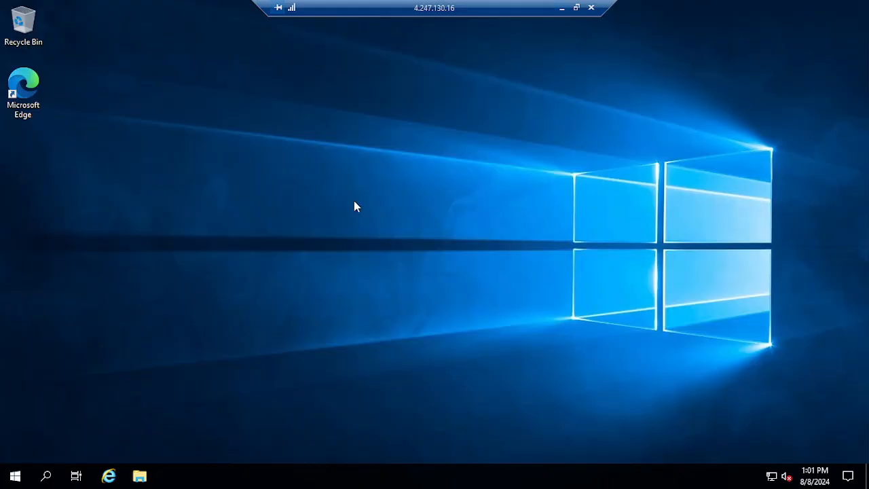
pyautogui.rightClick(343, 196)
pyautogui.click(390, 235)
pyautogui.rightClick(319, 185)
pyautogui.click(330, 222)
# Check the capacity of New Volume (F:) under This PC, close File Explorer and refresh the desktop.
pyautogui.press('super+e')
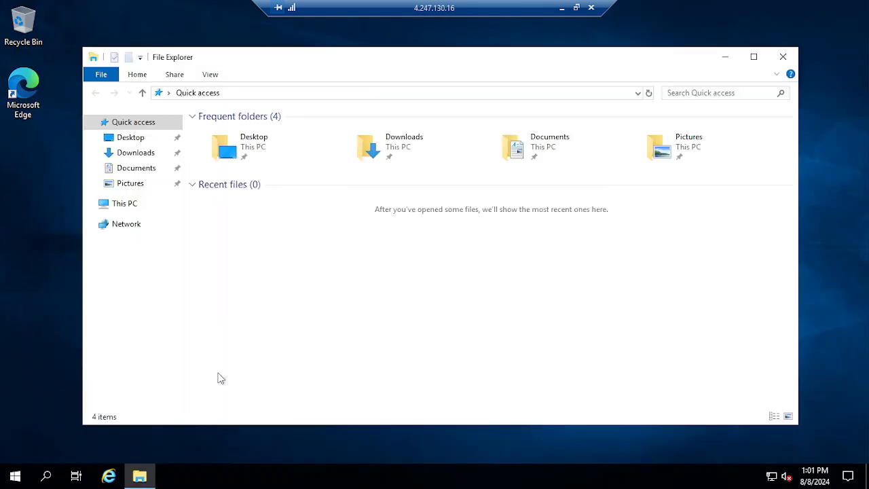
pyautogui.click(123, 207)
pyautogui.click(278, 314)
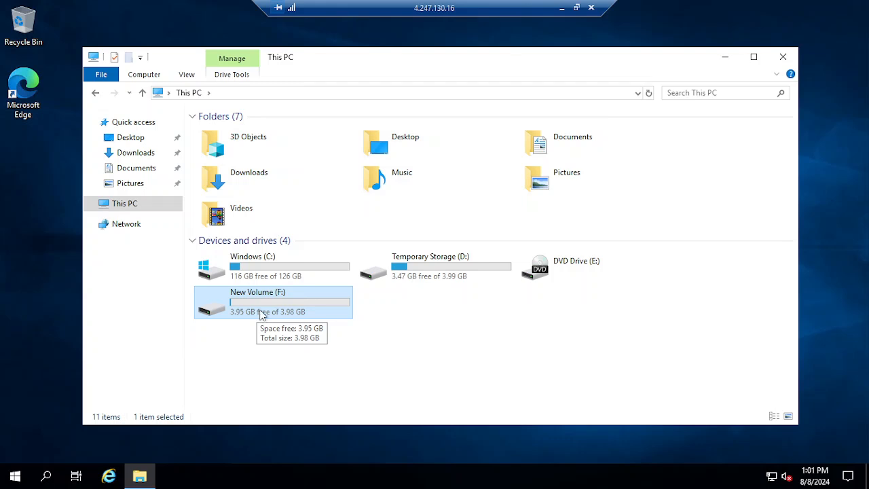
pyautogui.click(783, 57)
pyautogui.rightClick(199, 264)
pyautogui.click(264, 302)
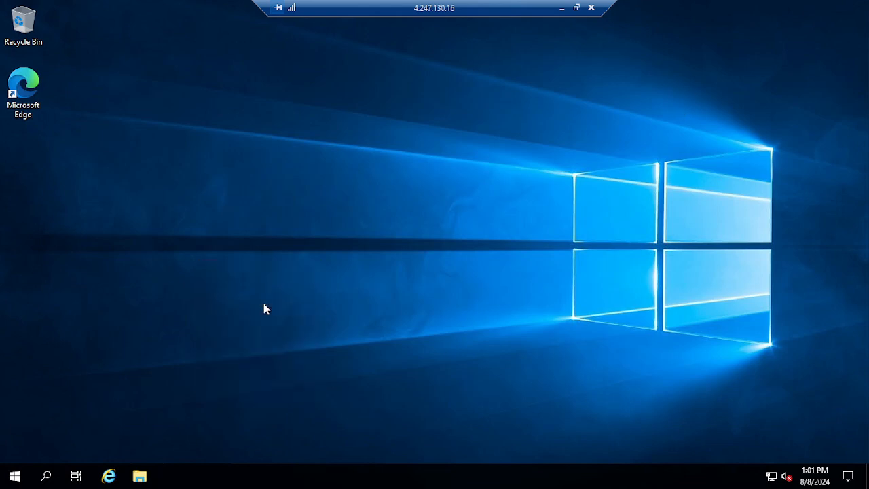
pyautogui.press('super+r')
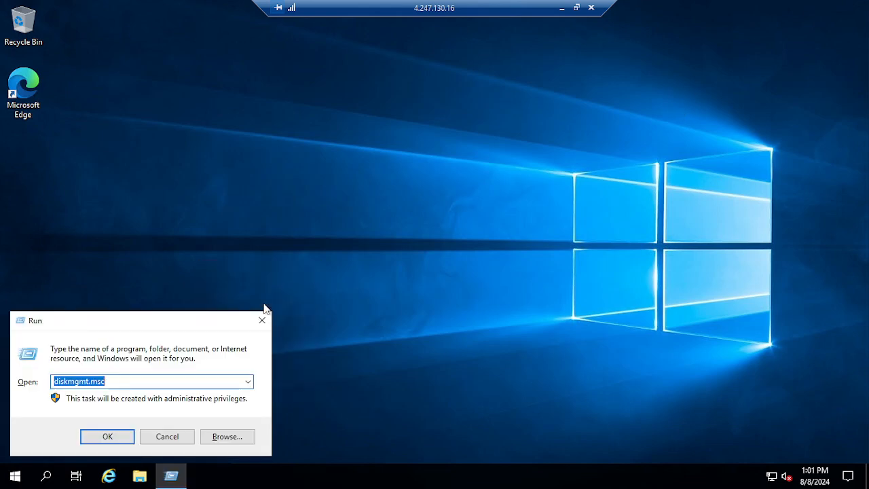
pyautogui.click(127, 381)
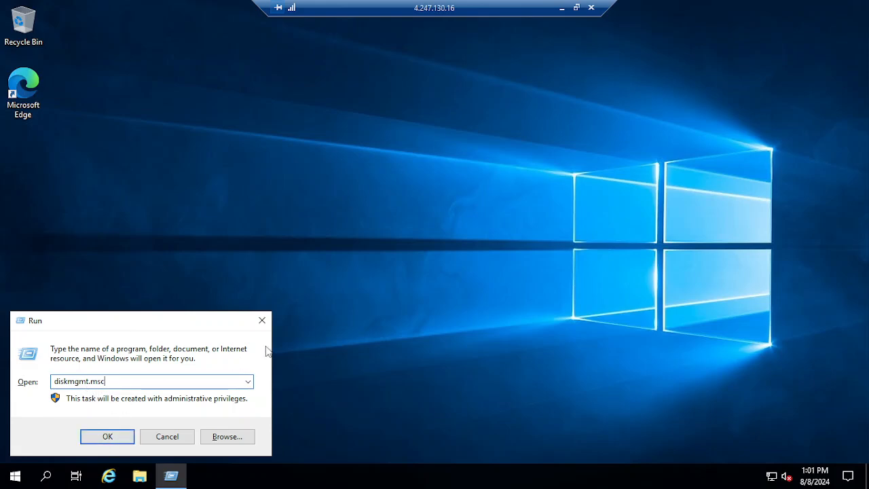
pyautogui.click(262, 321)
# Open Disk Management on the server and maximize its window.
pyautogui.press('super')
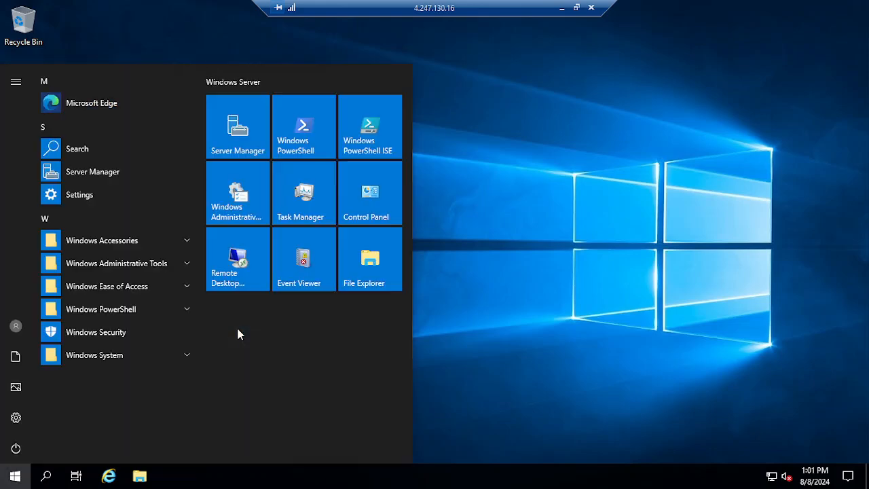
pyautogui.write('disk')
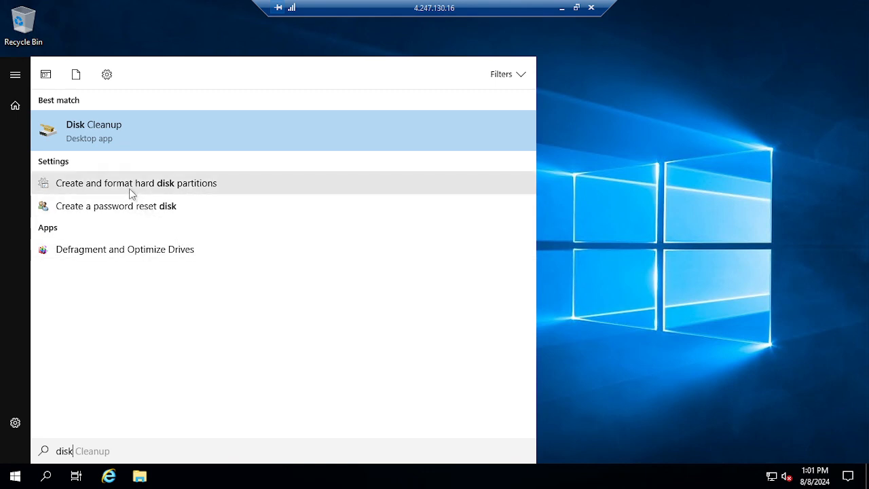
pyautogui.click(129, 189)
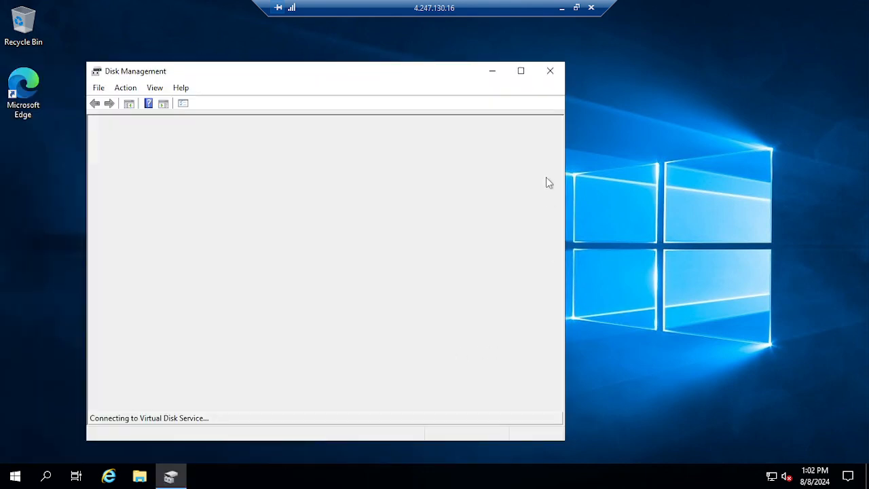
pyautogui.click(520, 70)
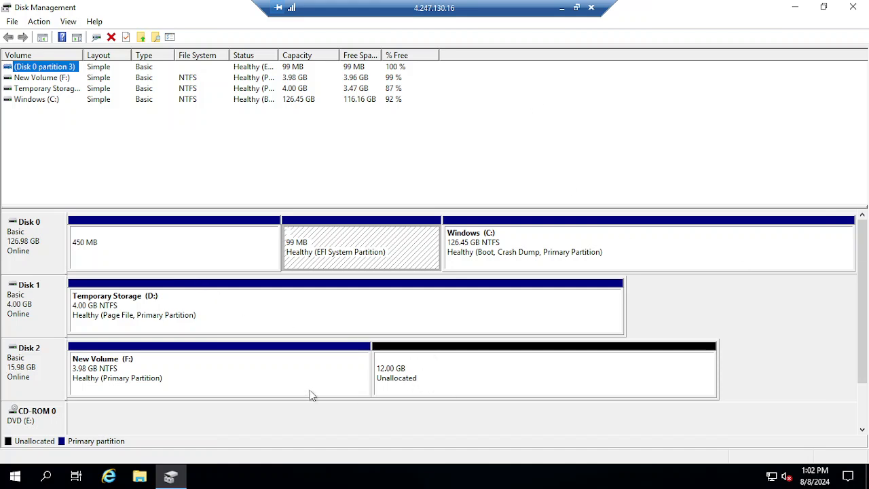
pyautogui.click(417, 379)
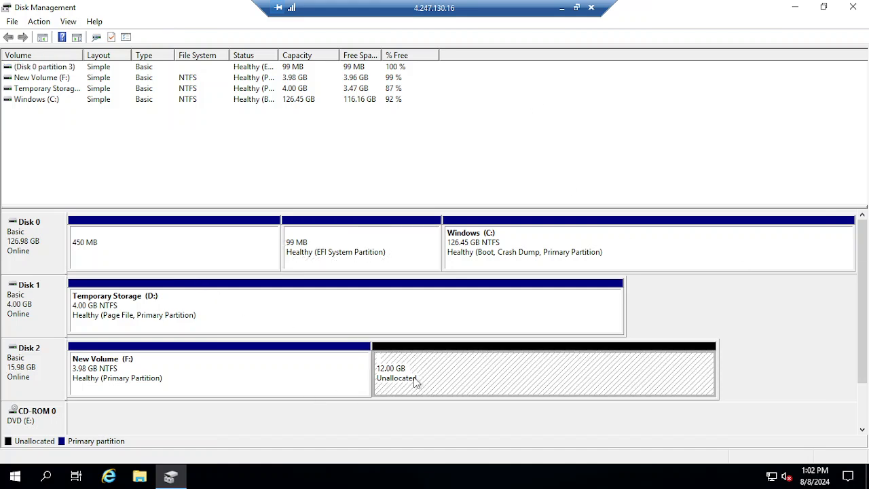
pyautogui.rightClick(417, 382)
pyautogui.click(457, 276)
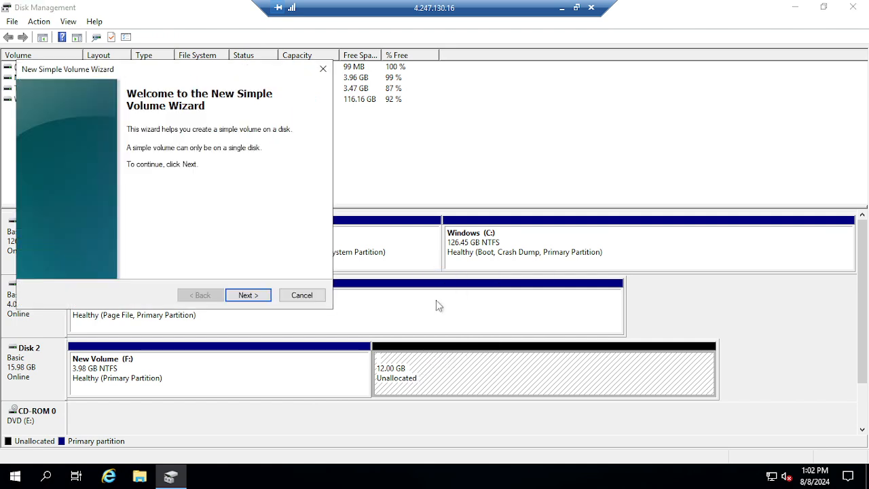
pyautogui.click(261, 299)
pyautogui.click(261, 299)
pyautogui.click(260, 299)
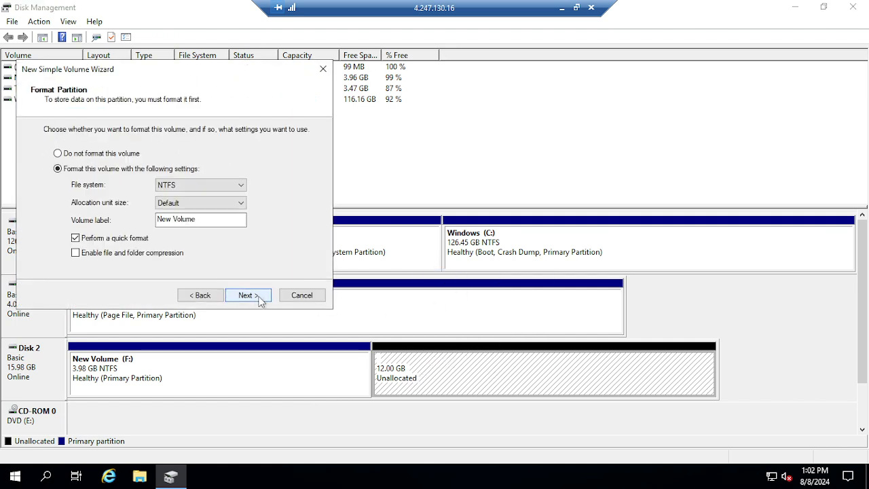
pyautogui.click(261, 299)
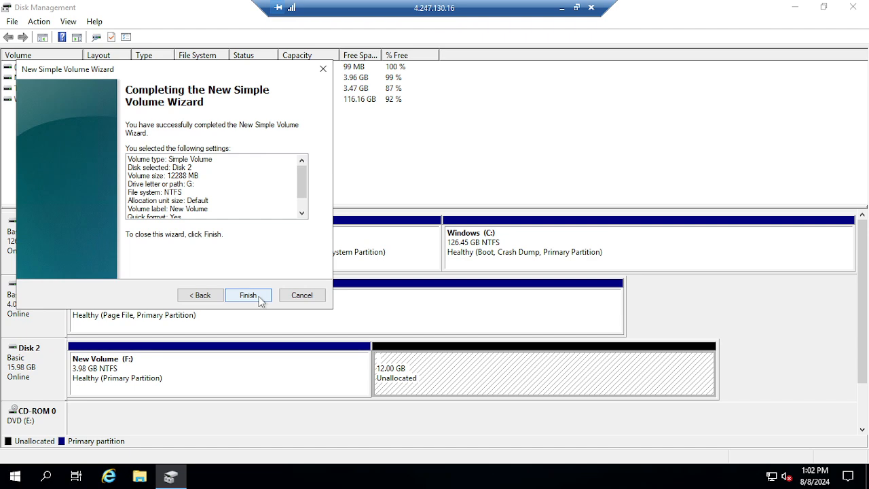
pyautogui.click(322, 71)
# Extend New Volume (F:) with the 12288 MB of unallocated space on Disk 2.
pyautogui.click(270, 382)
pyautogui.rightClick(270, 382)
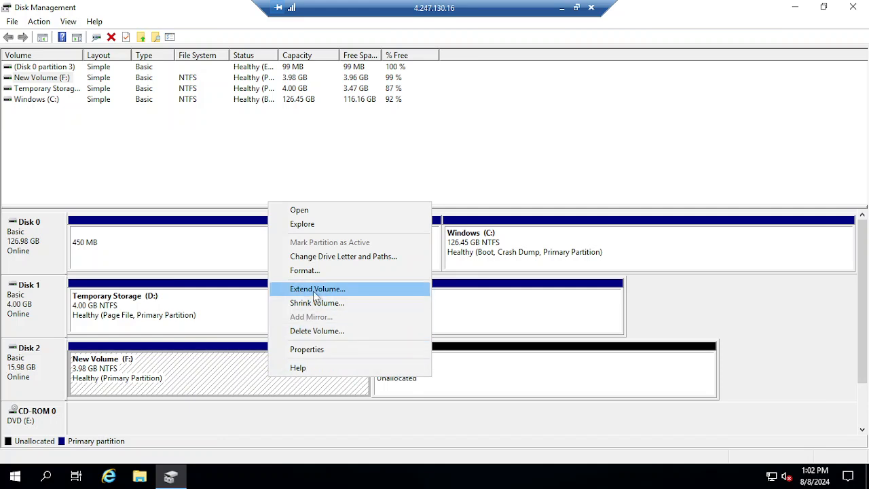
pyautogui.click(491, 394)
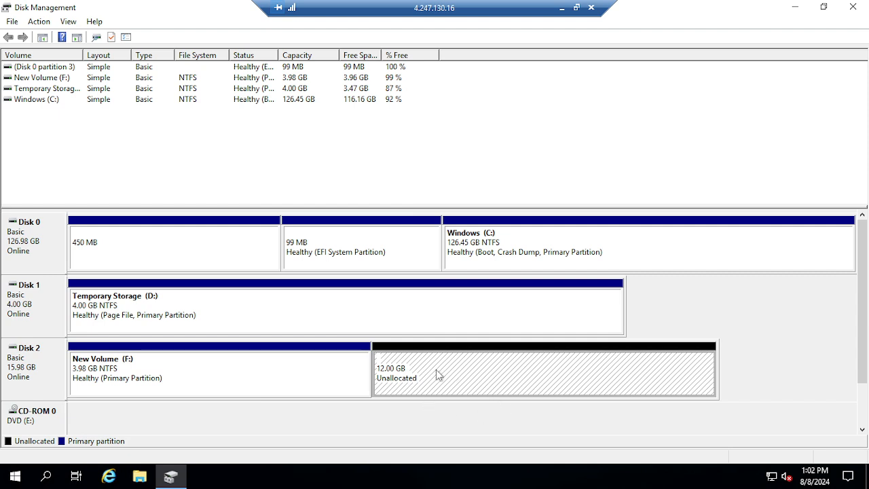
pyautogui.rightClick(313, 375)
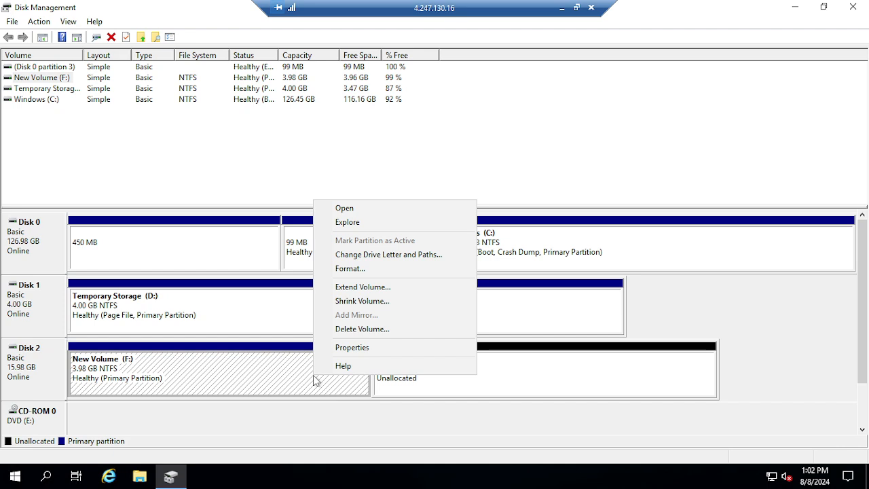
pyautogui.click(362, 287)
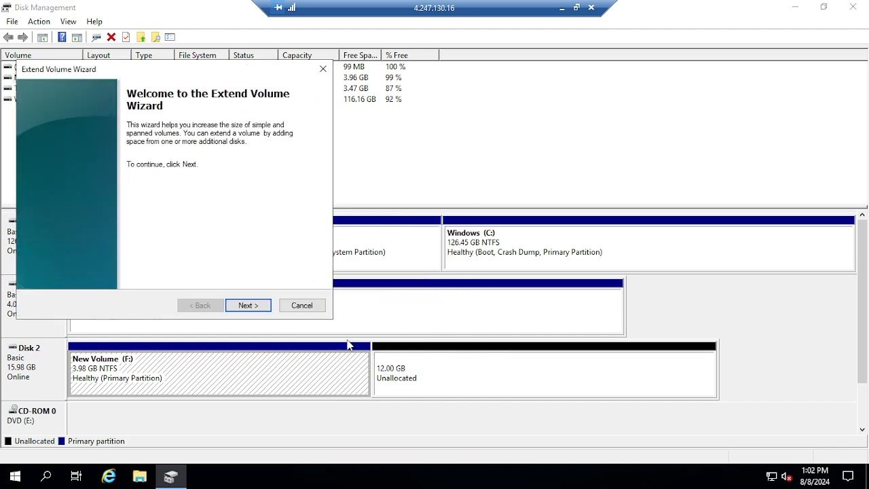
pyautogui.click(249, 306)
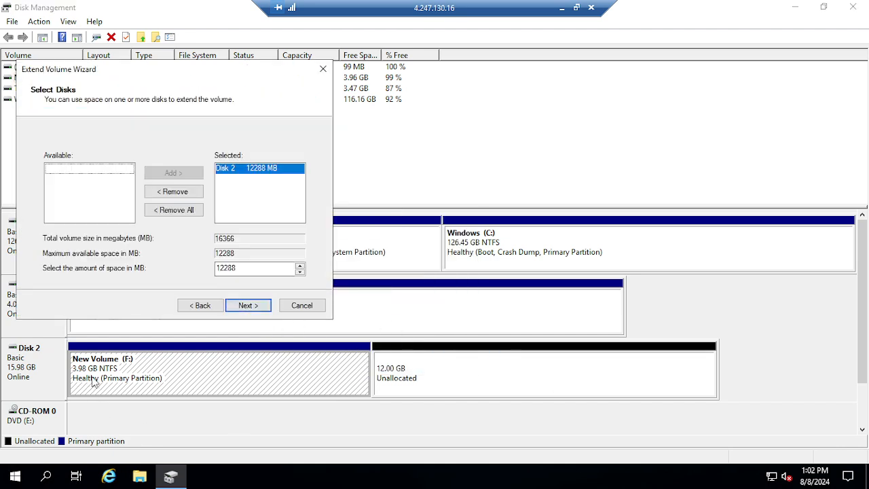
pyautogui.click(250, 309)
pyautogui.click(250, 310)
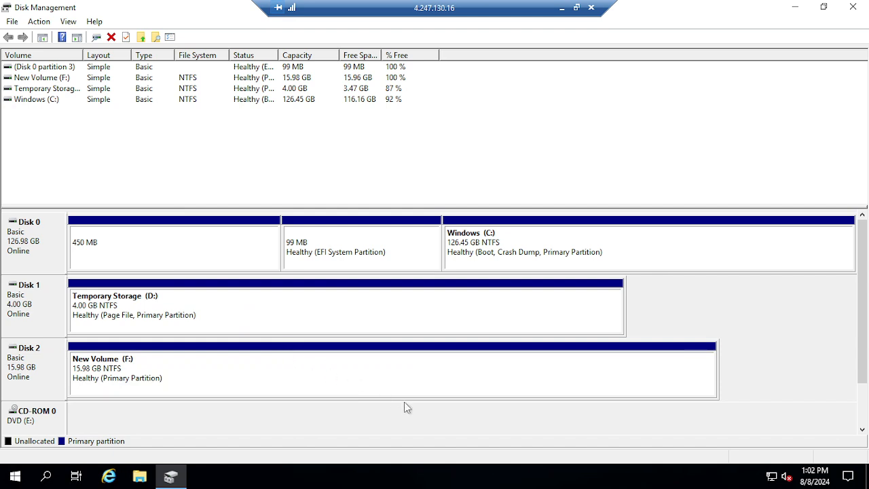
# Close Disk Management and check New Volume (F:)'s capacity under This PC, closing File Explorer when done.
pyautogui.click(853, 7)
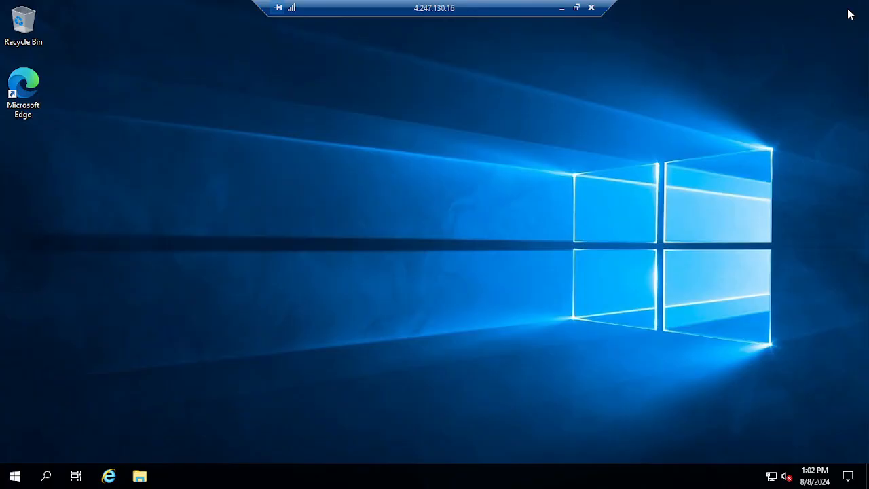
pyautogui.click(139, 476)
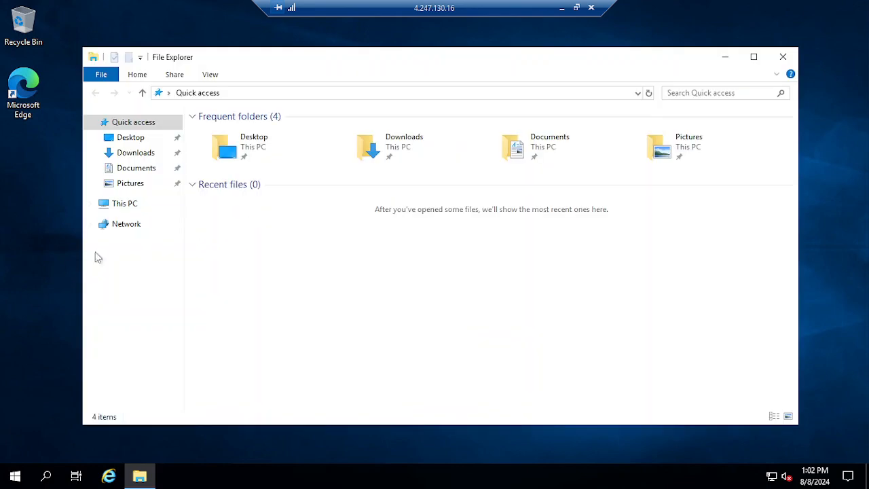
pyautogui.click(122, 204)
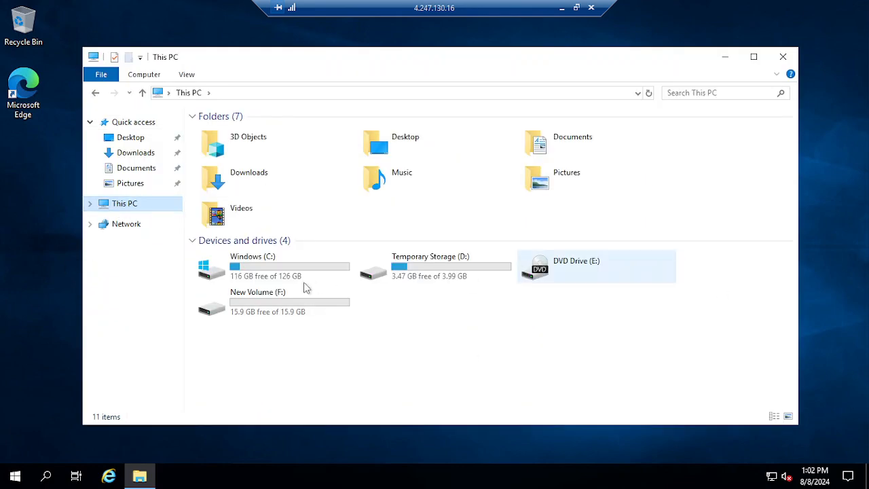
pyautogui.doubleClick(275, 317)
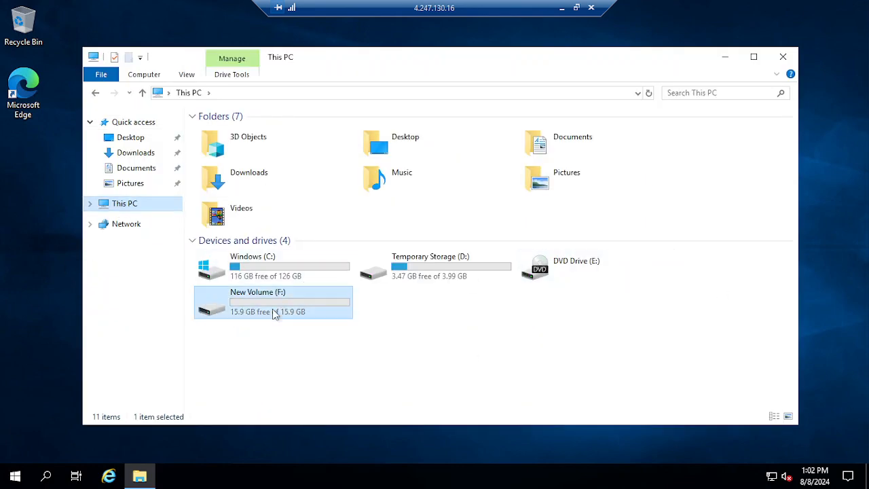
pyautogui.click(191, 93)
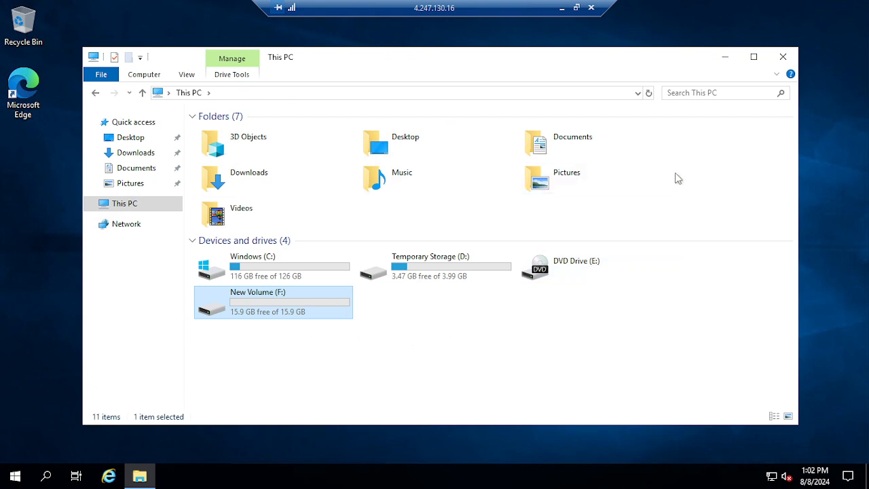
pyautogui.click(788, 59)
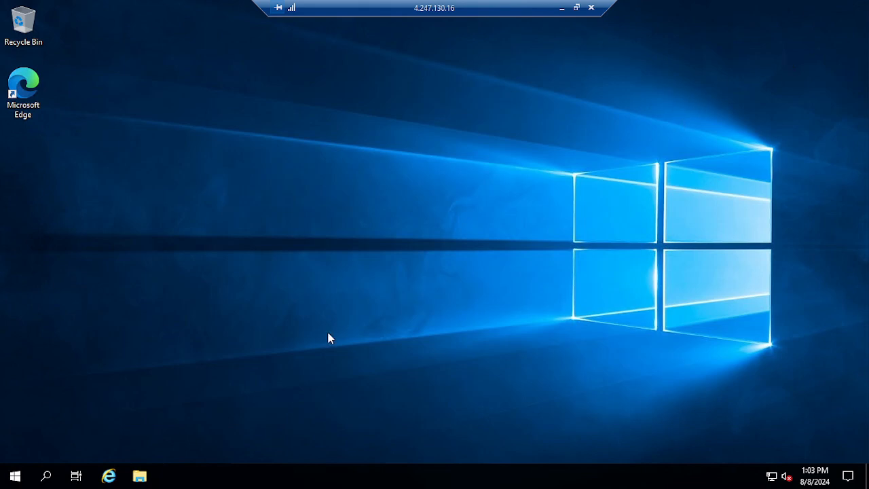
# Check the Windows (C:) drive's capacity under This PC and close File Explorer.
pyautogui.press('super+e')
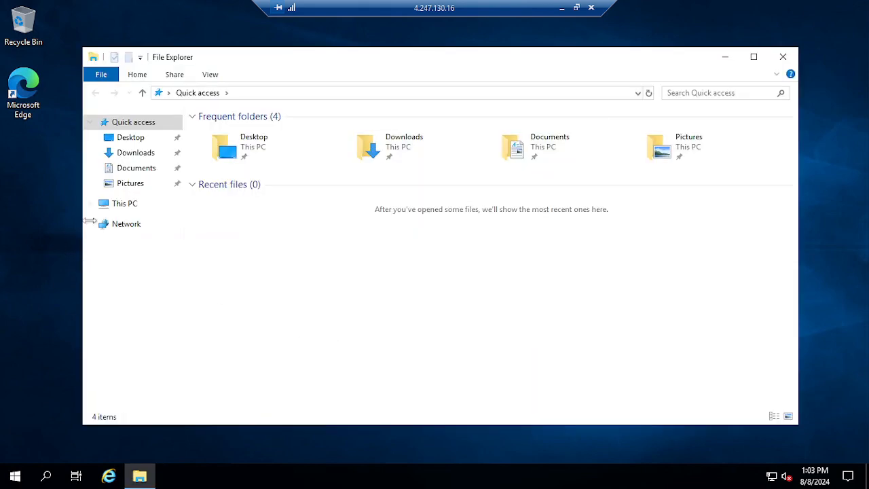
pyautogui.click(122, 204)
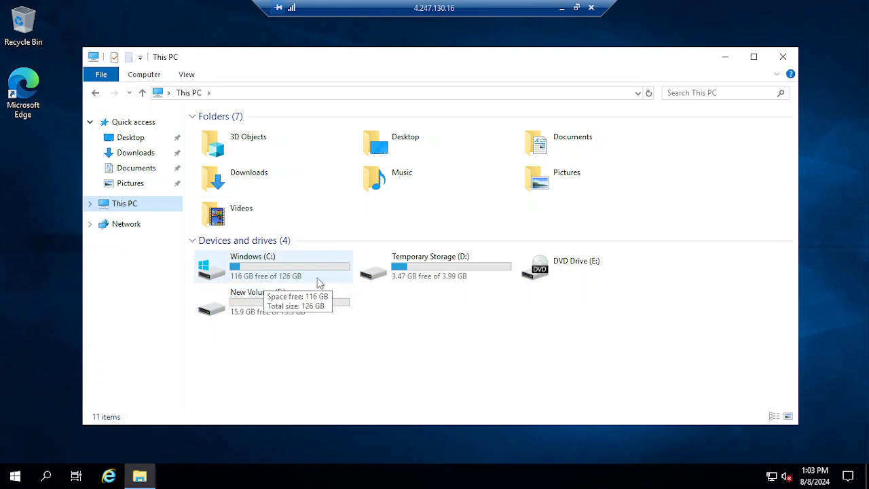
pyautogui.click(784, 57)
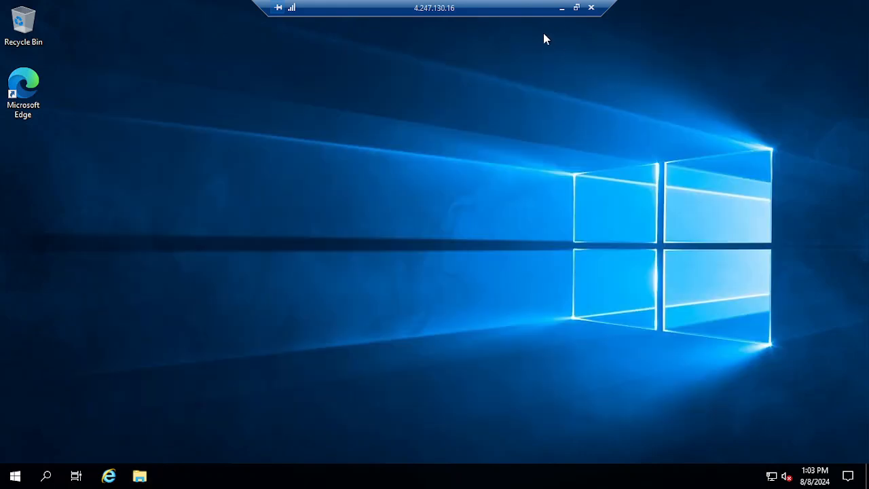
# Switch to the Azure portal and open the overview of appvm1's OS disk from the virtual machine's Disks page.
pyautogui.click(562, 9)
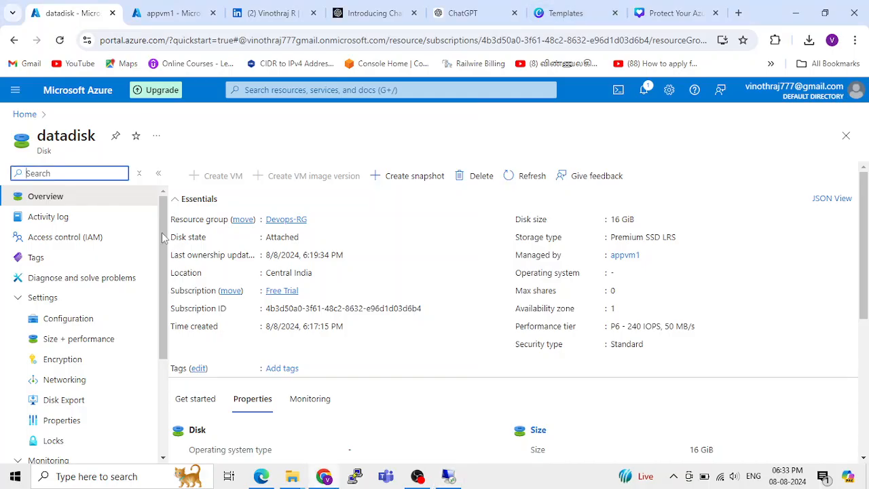
pyautogui.click(25, 114)
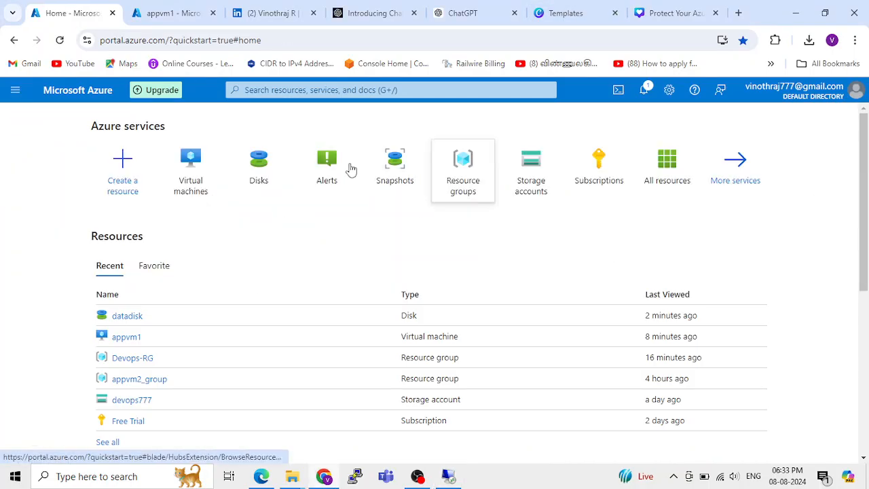
pyautogui.click(127, 338)
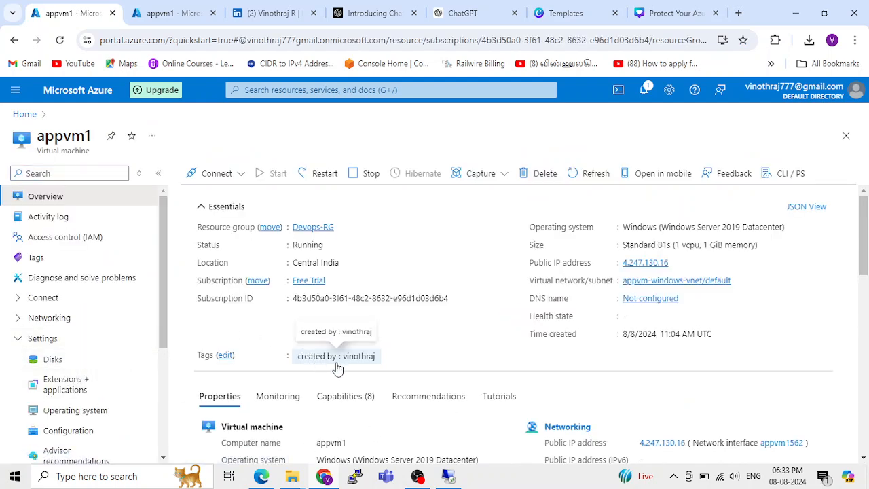
pyautogui.scroll(-2, 331, 366)
pyautogui.click(50, 359)
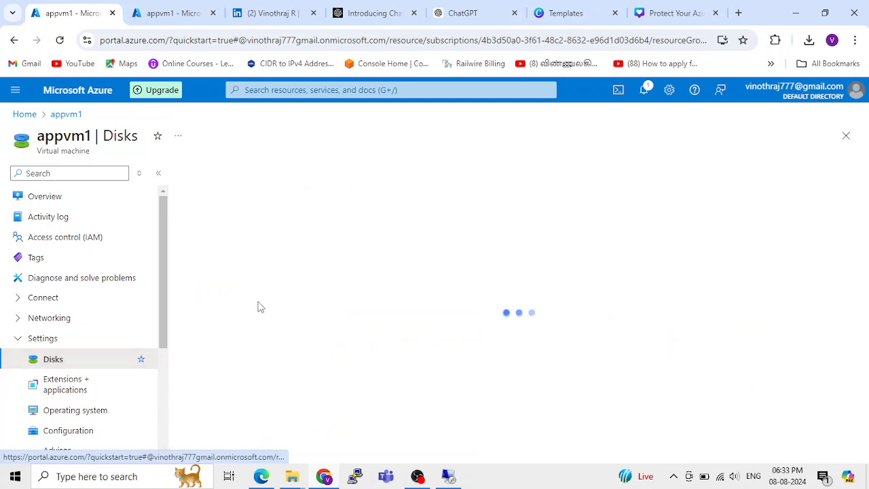
pyautogui.click(158, 173)
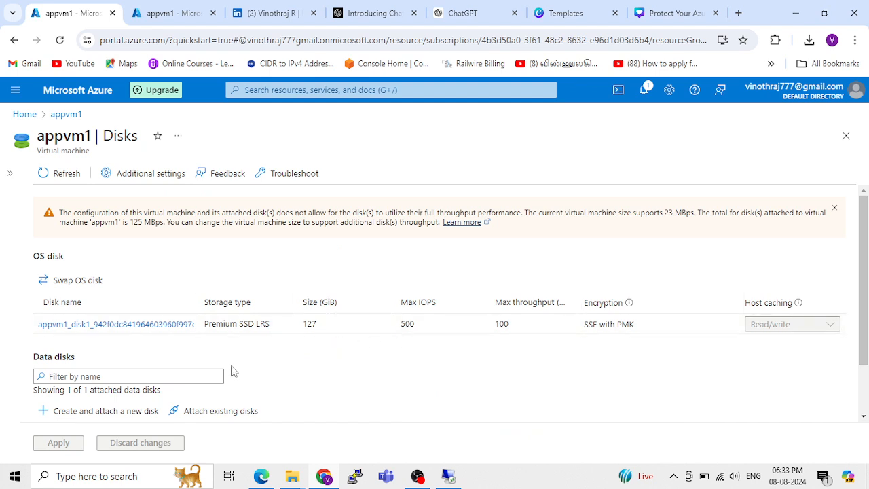
pyautogui.click(130, 330)
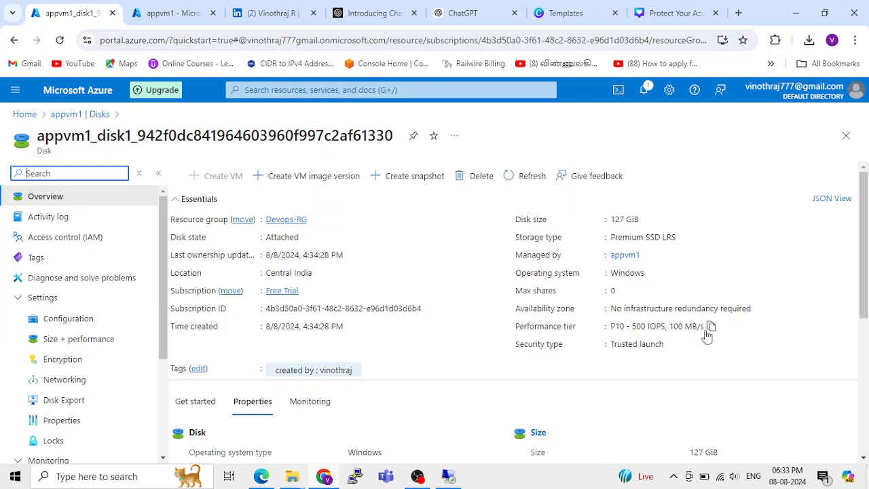
# Try to change the OS disk's size to 256 GiB (P15) and discard the unsaved edit.
pyautogui.click(89, 345)
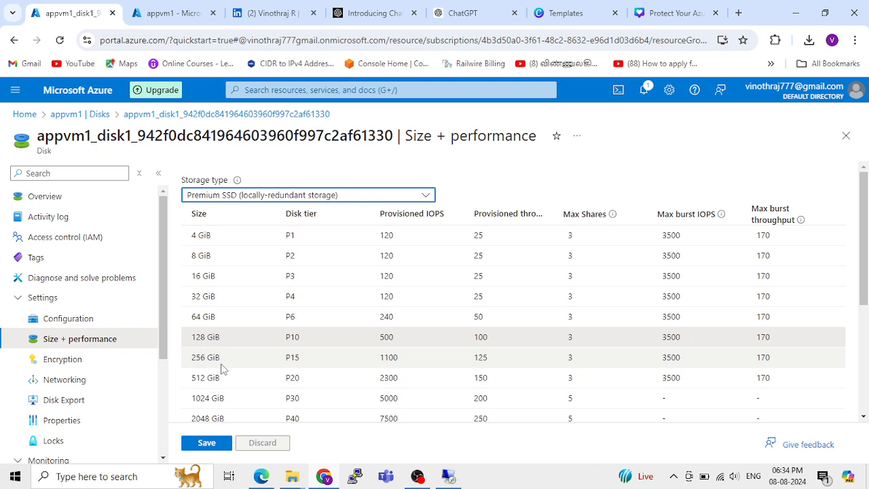
pyautogui.scroll(-1, 222, 369)
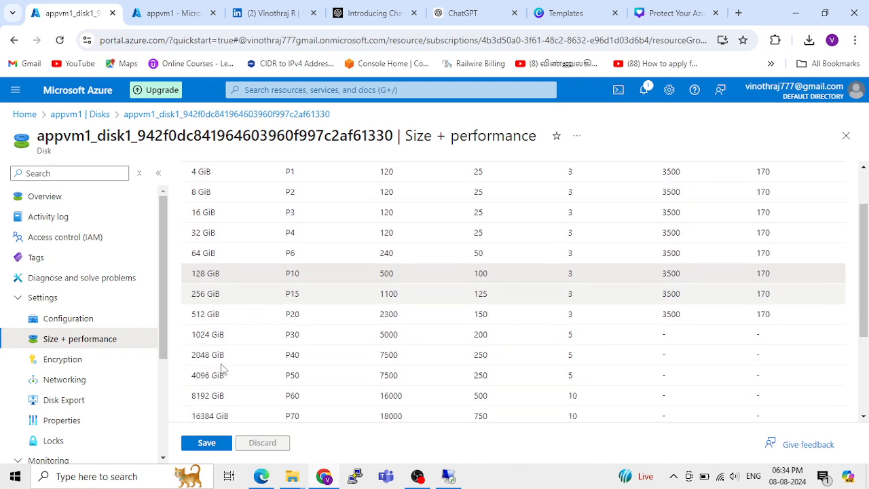
pyautogui.click(210, 298)
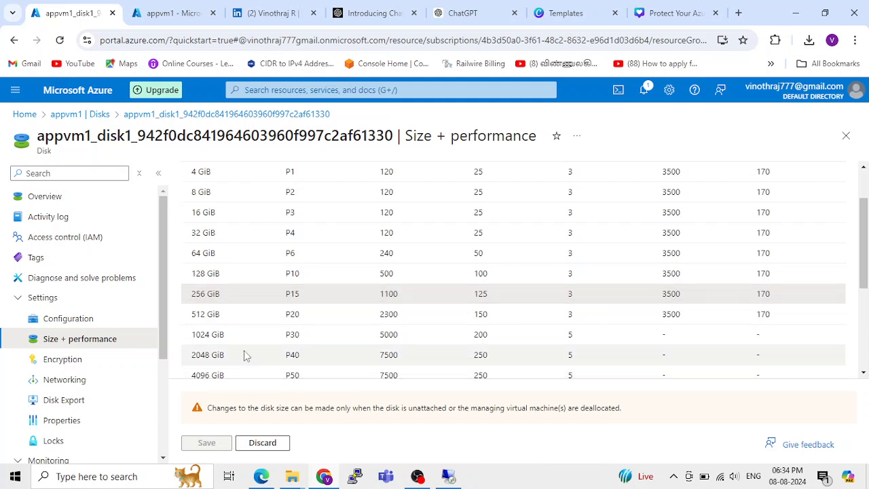
pyautogui.scroll(3, 243, 350)
pyautogui.click(60, 196)
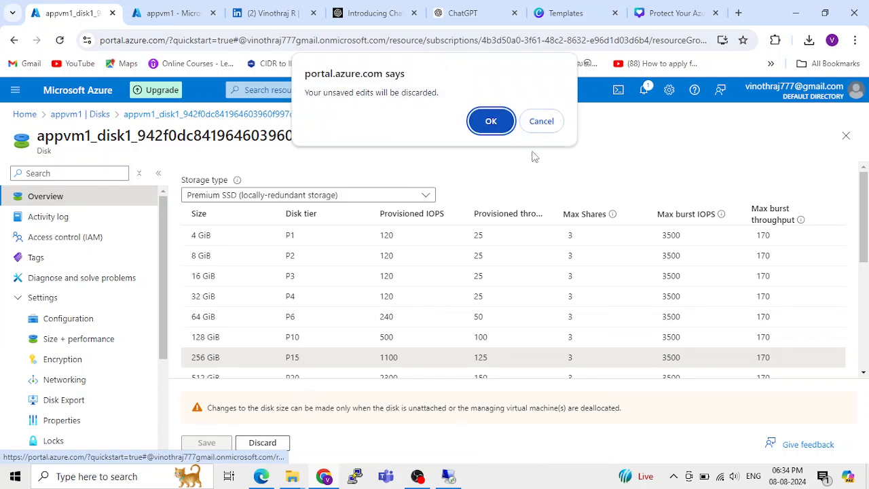
pyautogui.click(499, 125)
# Return from the Disks page to the virtual machines list and open appvm1's full overview.
pyautogui.click(63, 117)
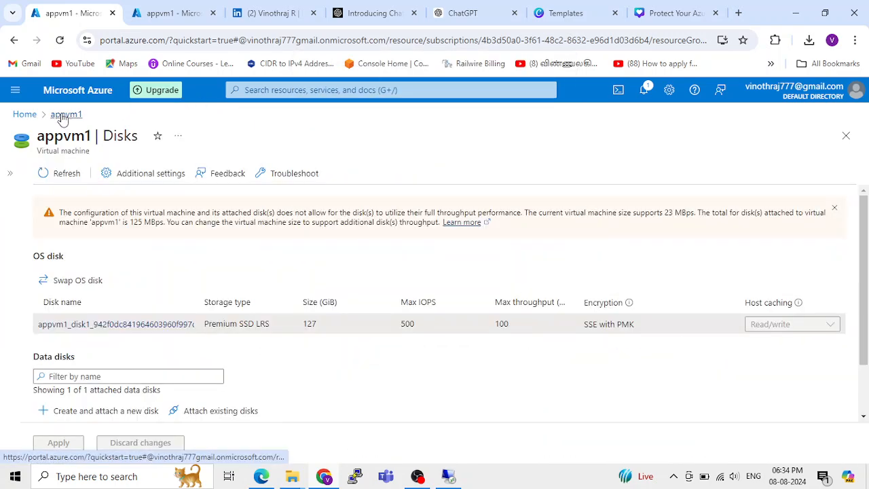
pyautogui.click(26, 114)
pyautogui.click(190, 185)
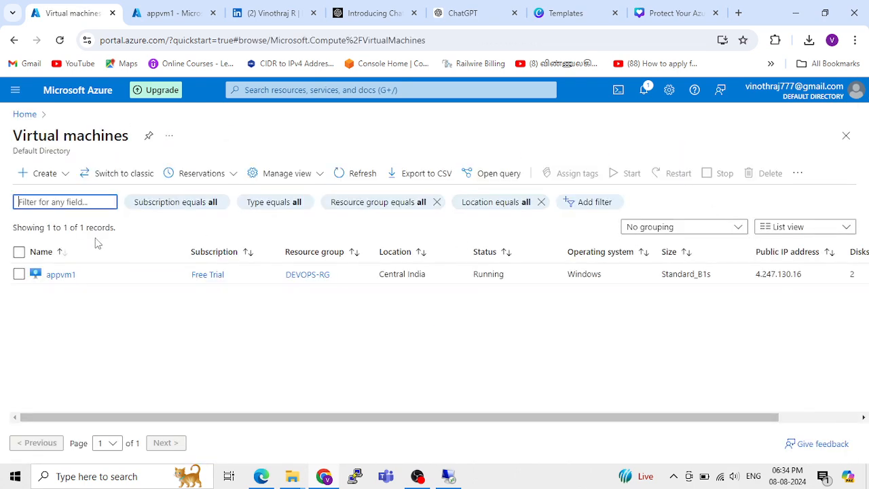
pyautogui.click(59, 275)
pyautogui.click(180, 135)
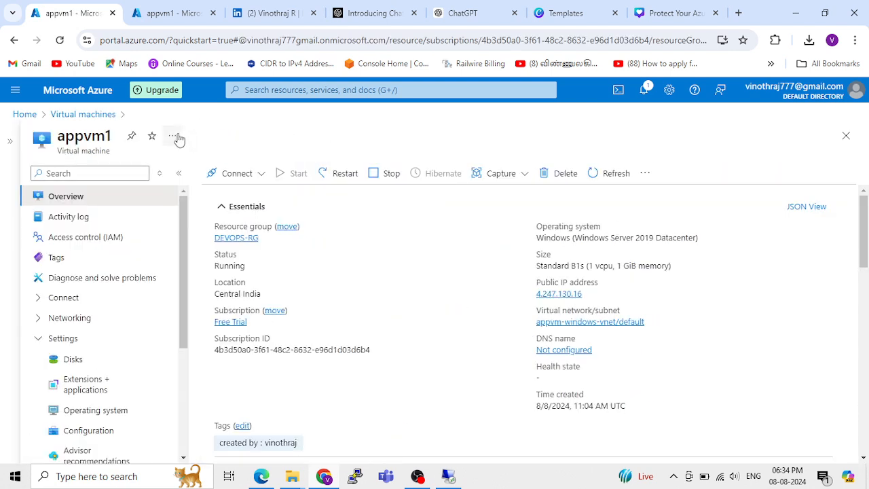
# Stop the virtual machine appvm1 and check the notifications for the stop operation's status.
pyautogui.click(388, 175)
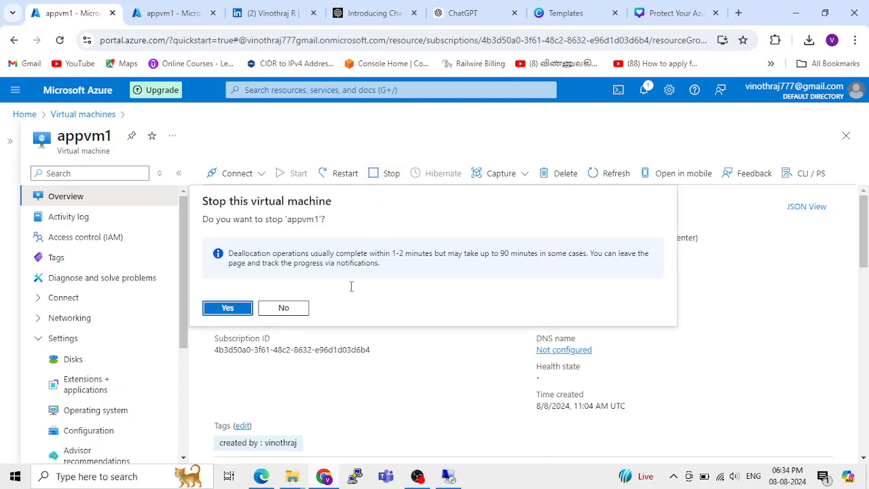
pyautogui.click(231, 310)
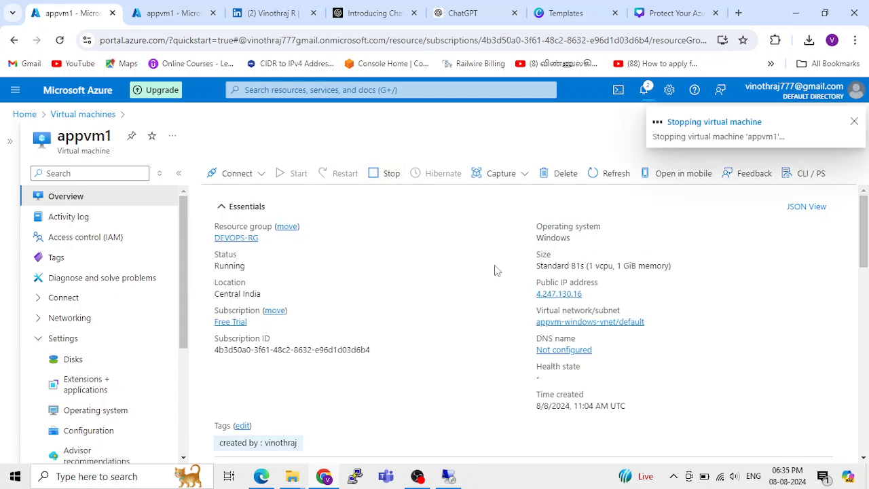
pyautogui.click(645, 89)
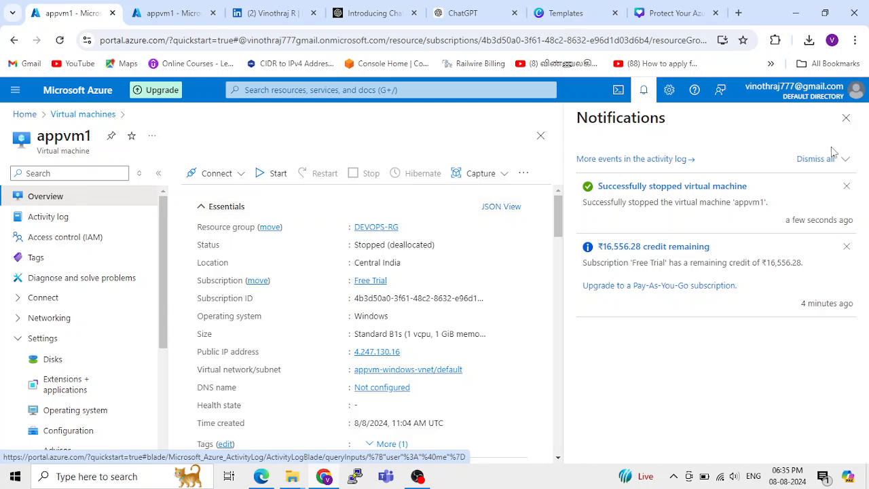
pyautogui.click(847, 118)
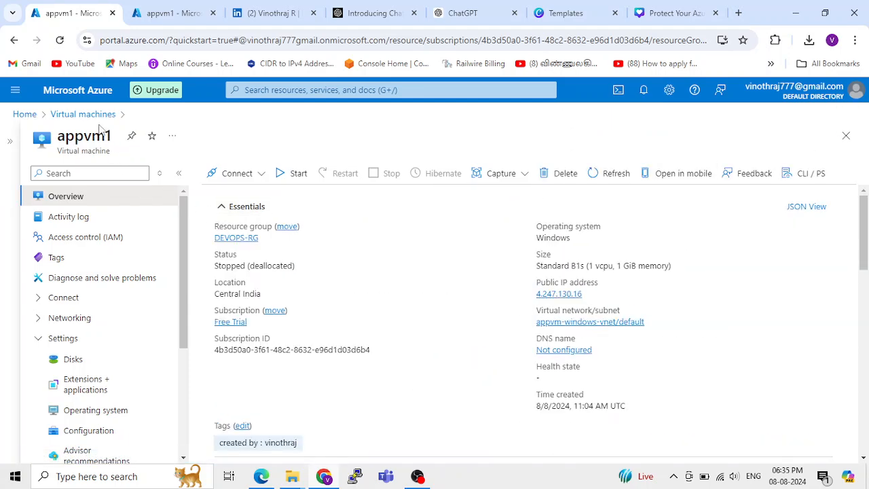
# Open the Size + performance settings of appvm1's OS disk from the virtual machine's Disks page.
pyautogui.click(73, 359)
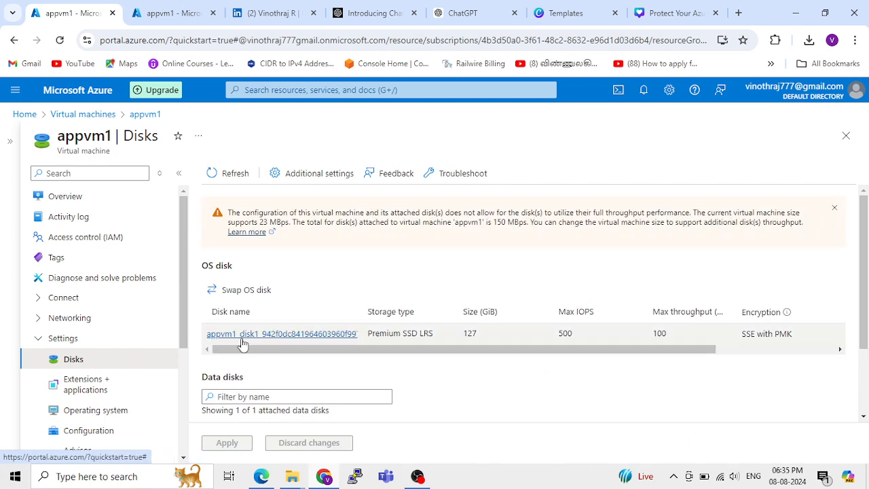
pyautogui.click(242, 334)
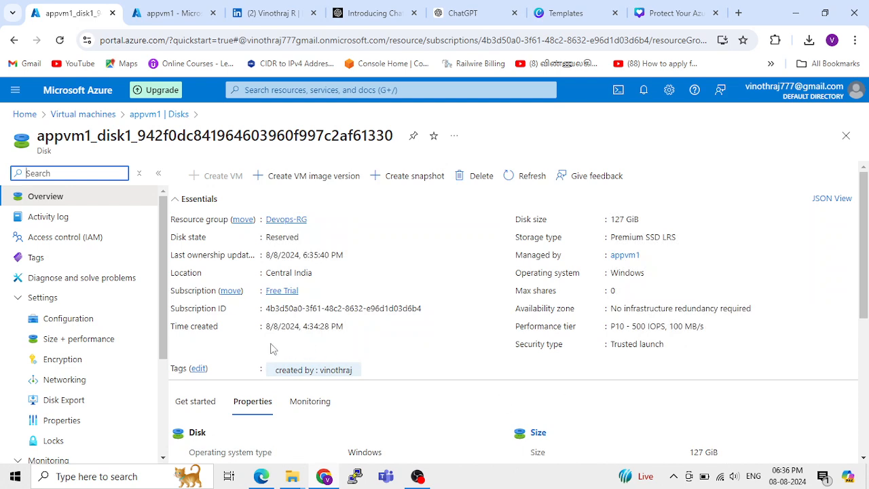
pyautogui.scroll(-1, 270, 349)
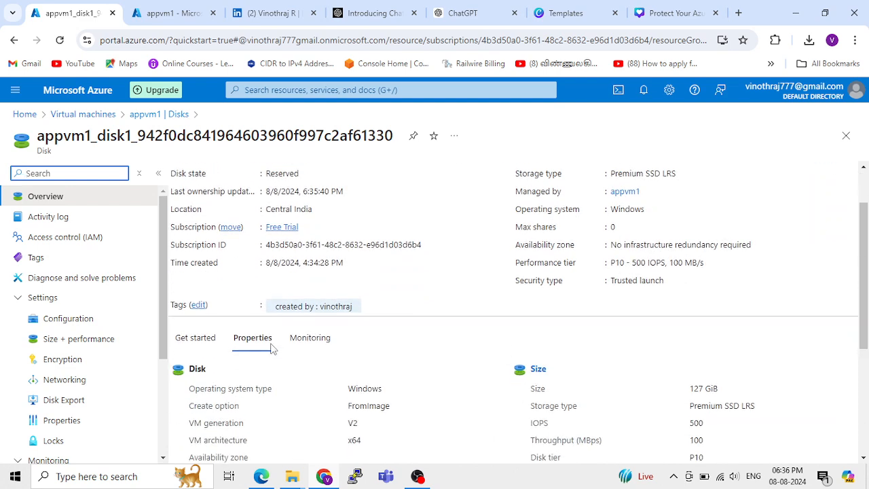
pyautogui.click(79, 340)
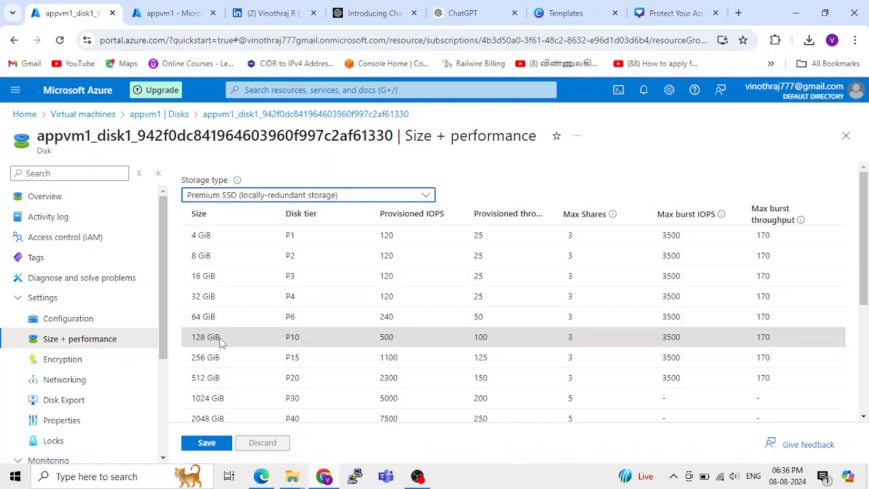
# Select the 256 GiB (P15) size for the OS disk and review its custom size and performance tier.
pyautogui.scroll(-1, 219, 343)
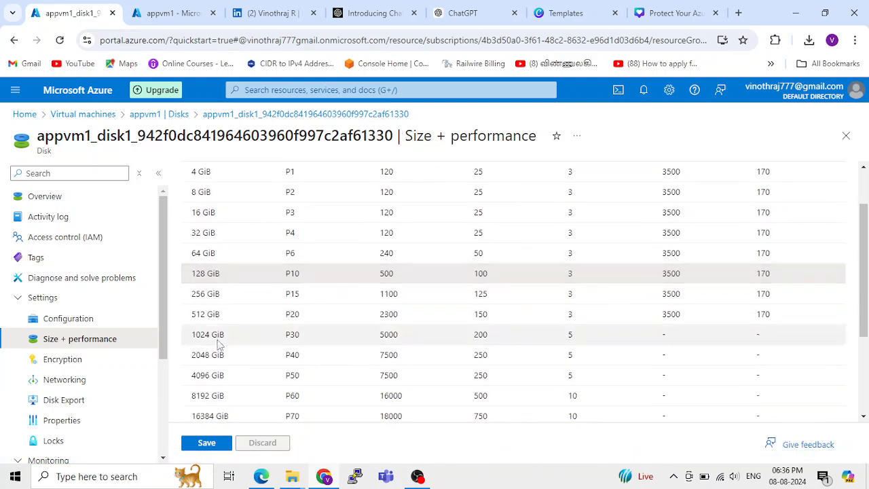
pyautogui.click(209, 293)
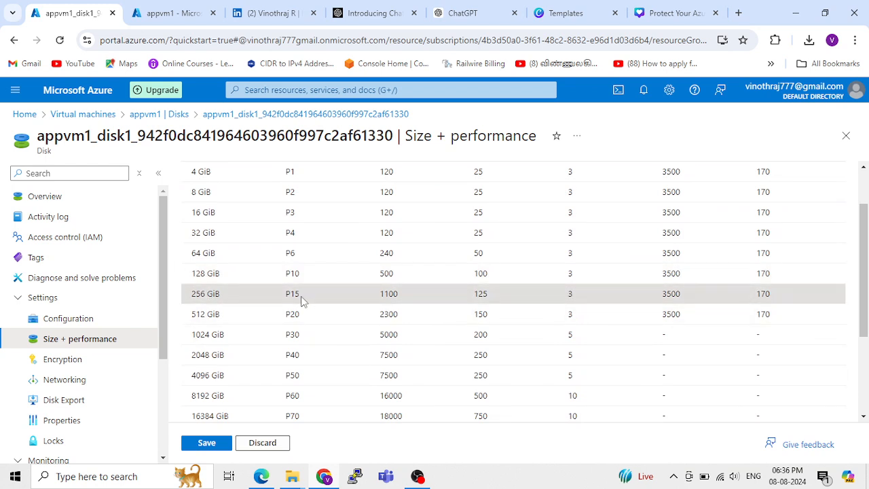
pyautogui.scroll(1, 303, 301)
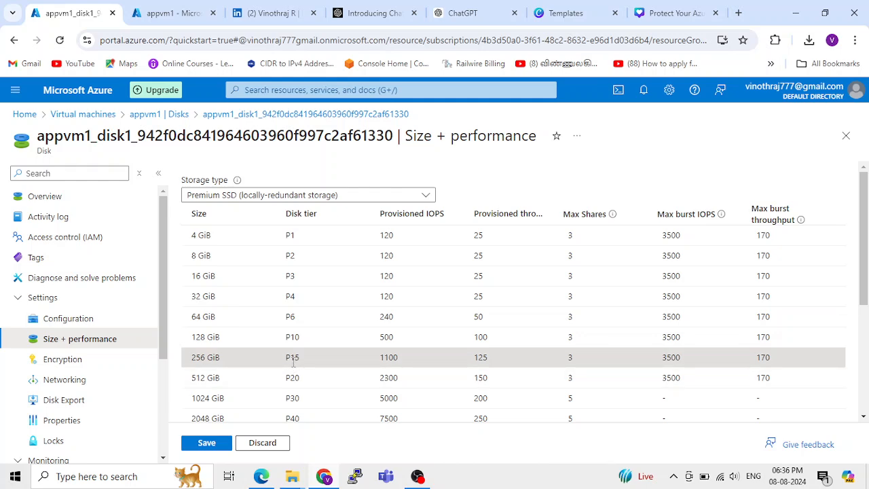
pyautogui.scroll(-3, 294, 363)
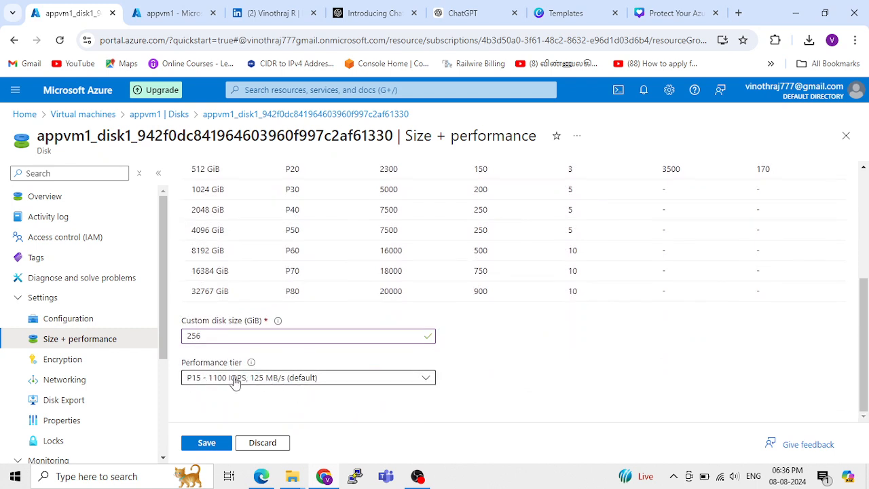
pyautogui.scroll(1, 254, 371)
pyautogui.scroll(2, 255, 372)
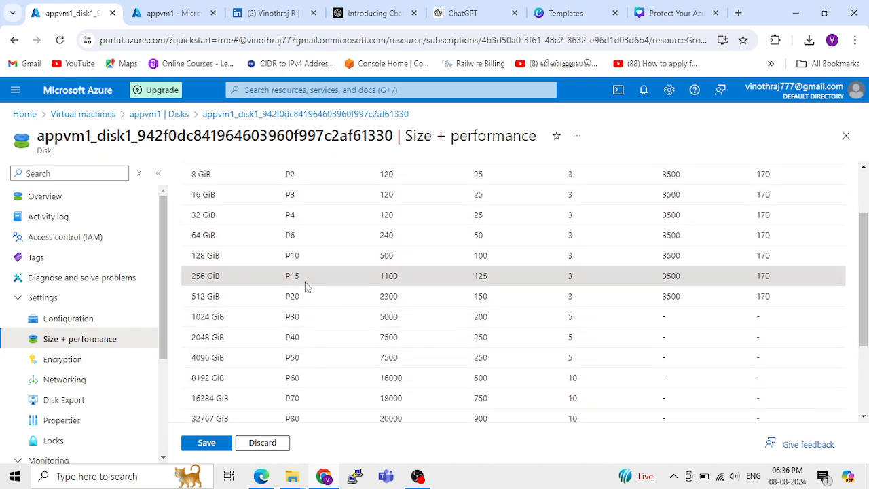
pyautogui.scroll(-2, 306, 288)
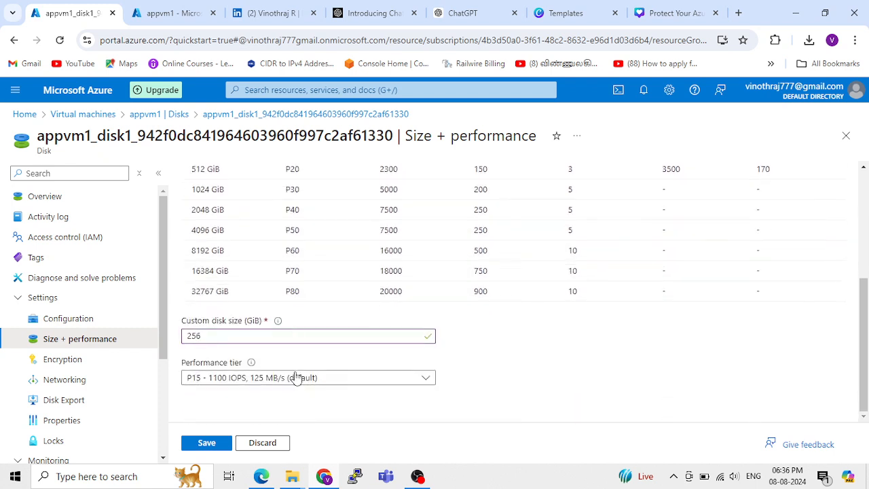
# Set the OS disk's performance tier to P20 - 2300 IOPS, 150 MB/s and save the disk changes.
pyautogui.click(255, 382)
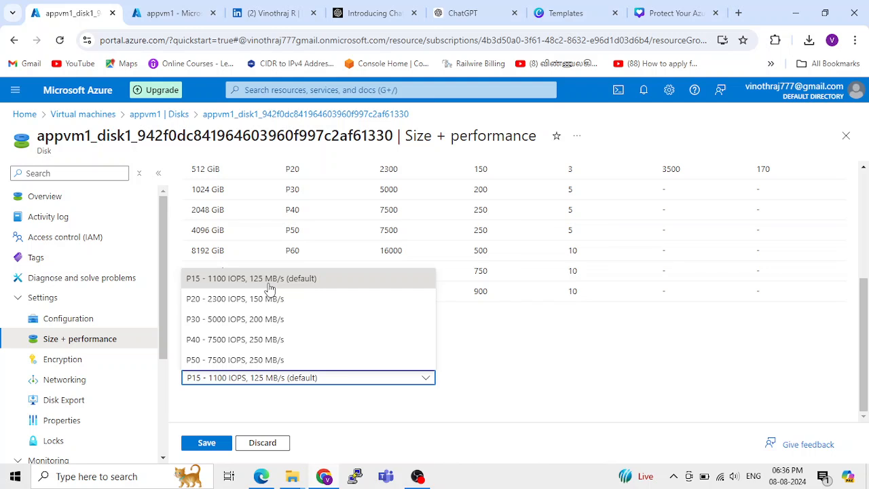
pyautogui.click(211, 304)
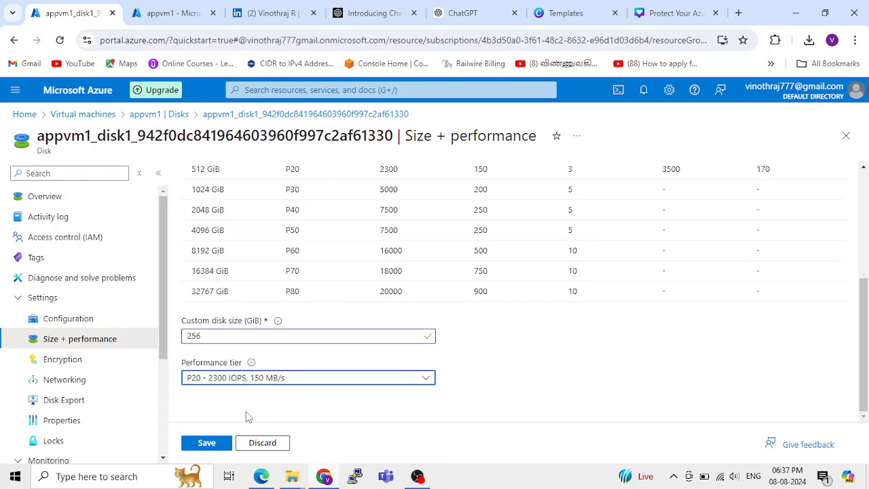
pyautogui.click(212, 448)
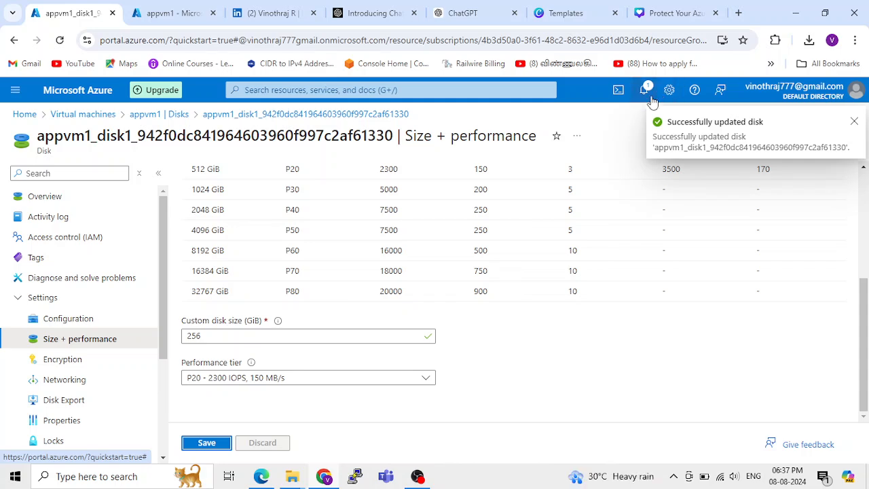
# Reopen the OS disk's overview through appvm1's Disks page to check its size and performance tier.
pyautogui.click(102, 120)
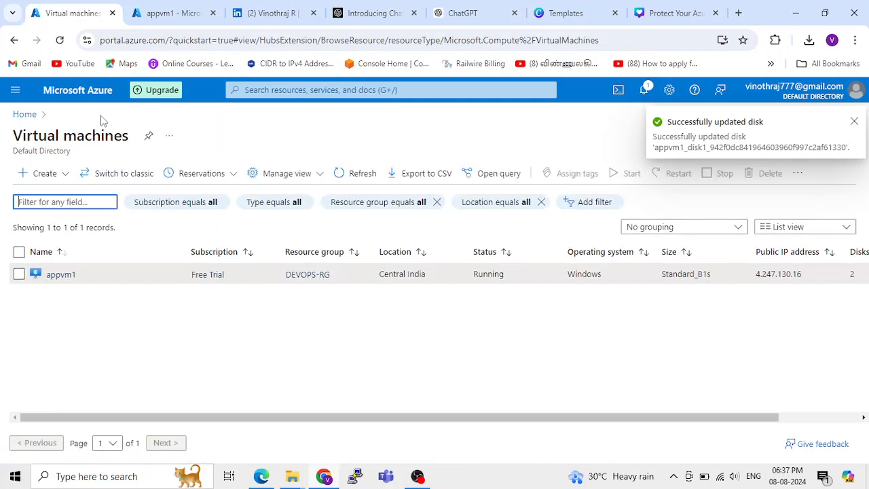
pyautogui.click(62, 277)
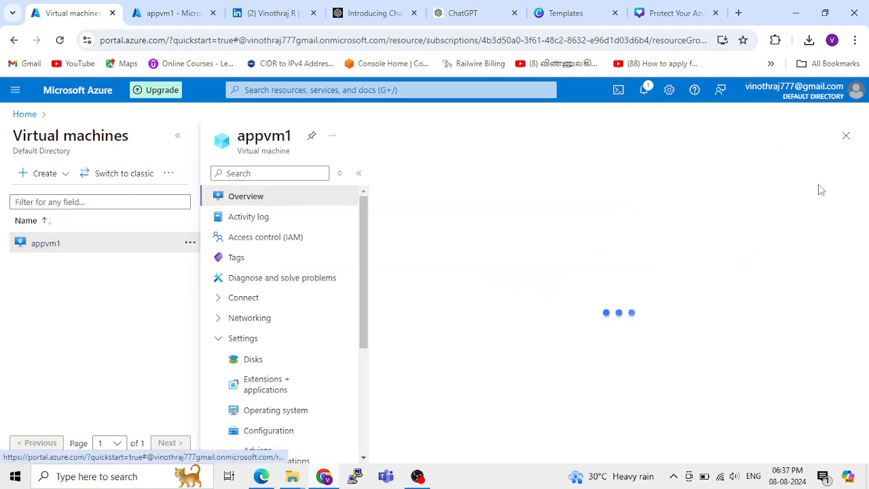
pyautogui.click(177, 136)
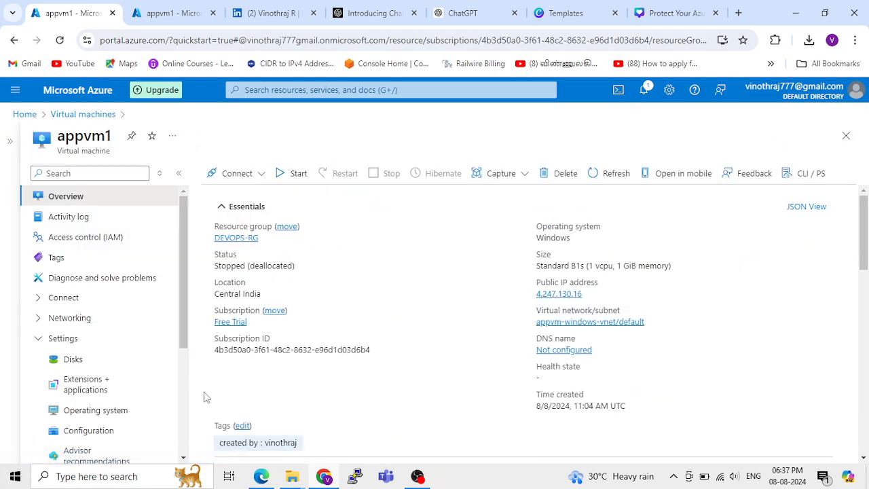
pyautogui.click(72, 359)
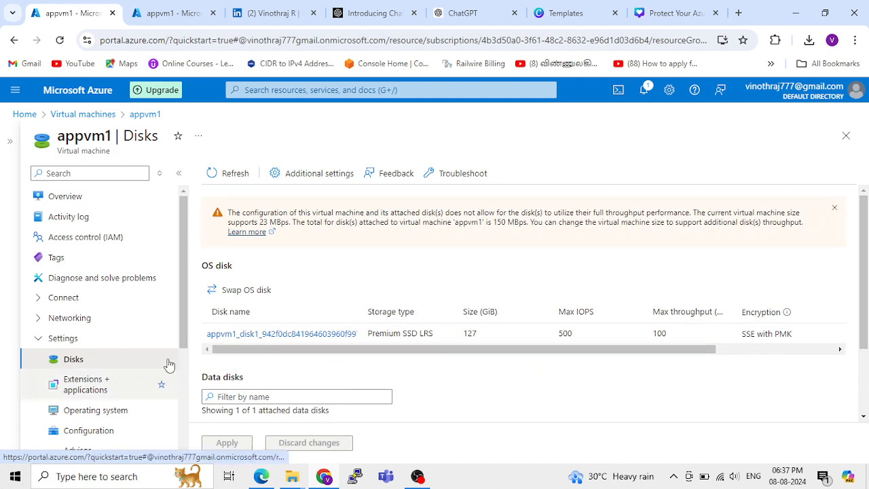
pyautogui.click(255, 334)
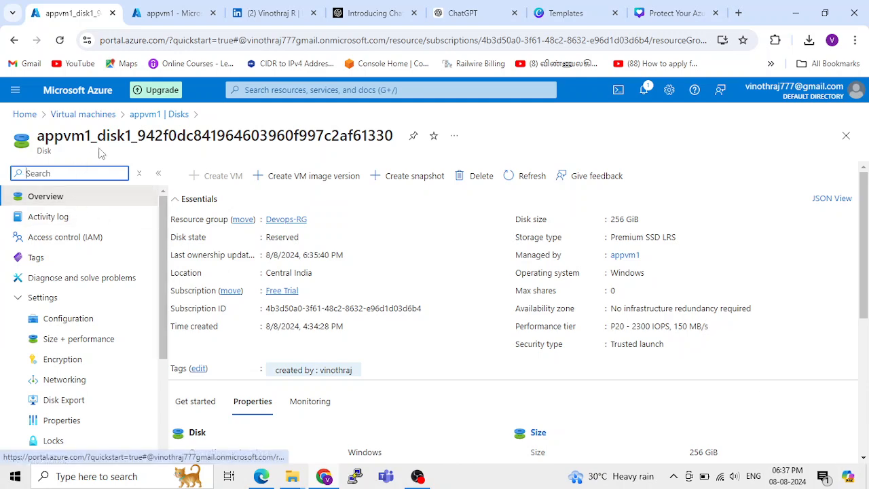
# Start appvm1 from the virtual machines list and confirm the start operation.
pyautogui.click(105, 120)
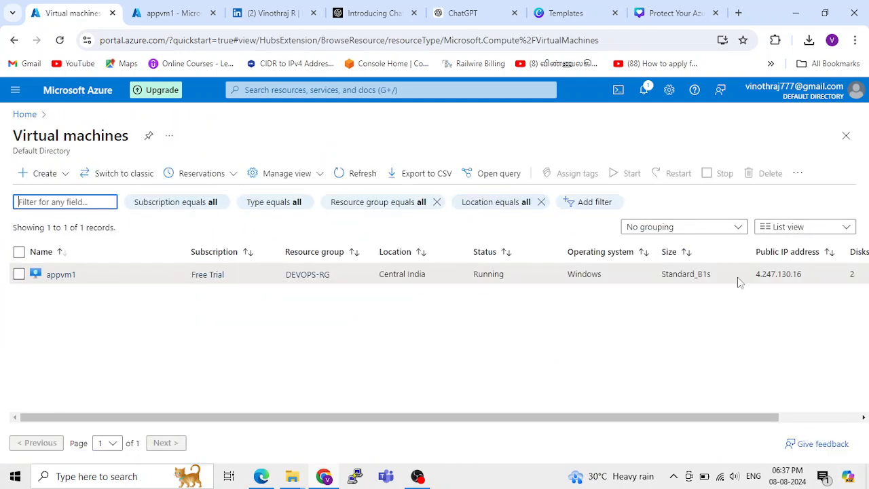
pyautogui.click(19, 274)
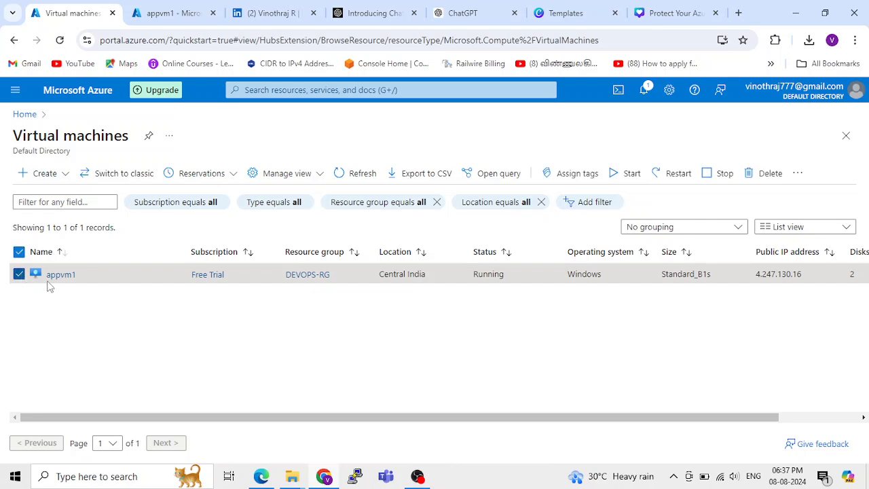
pyautogui.click(624, 174)
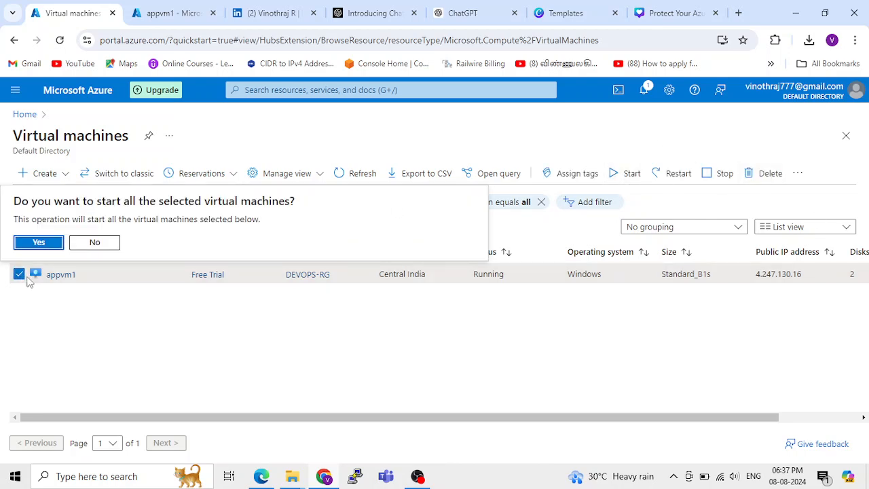
pyautogui.click(39, 243)
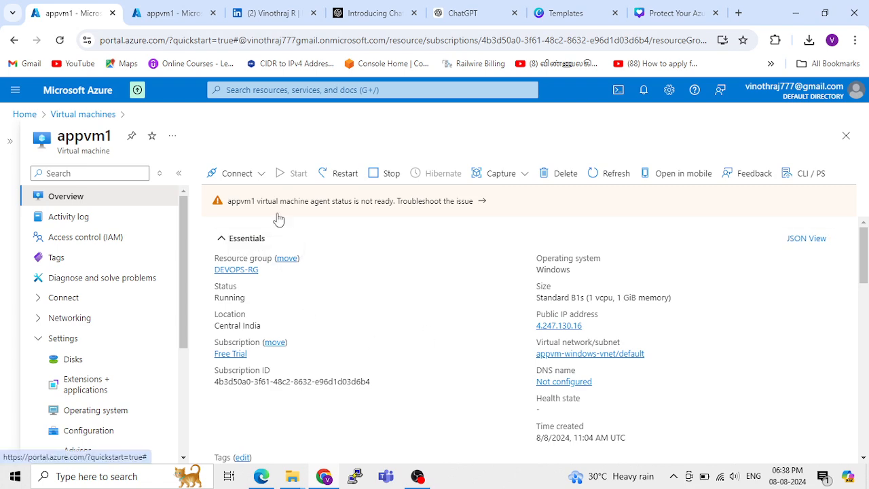
# Launch the remote desktop file "appvm1 (1)" from the local Downloads folder, allow the connection and minimize File Explorer.
pyautogui.press('super+e')
pyautogui.click(61, 102)
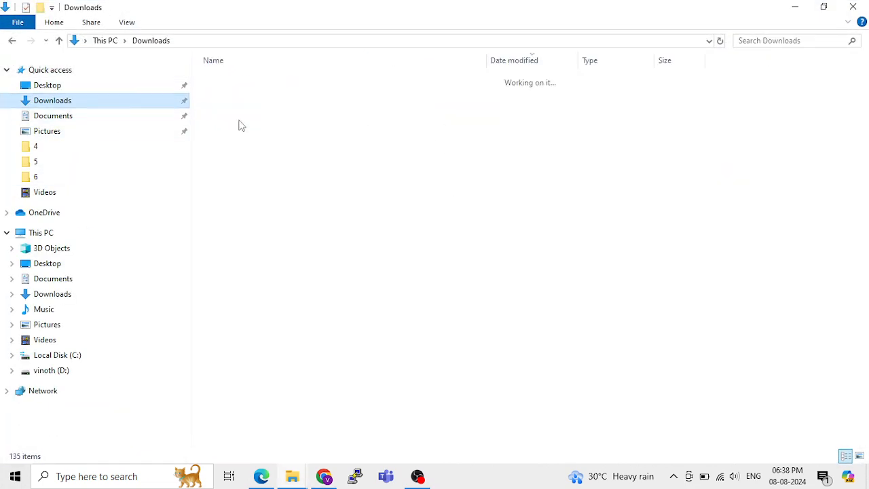
pyautogui.doubleClick(234, 96)
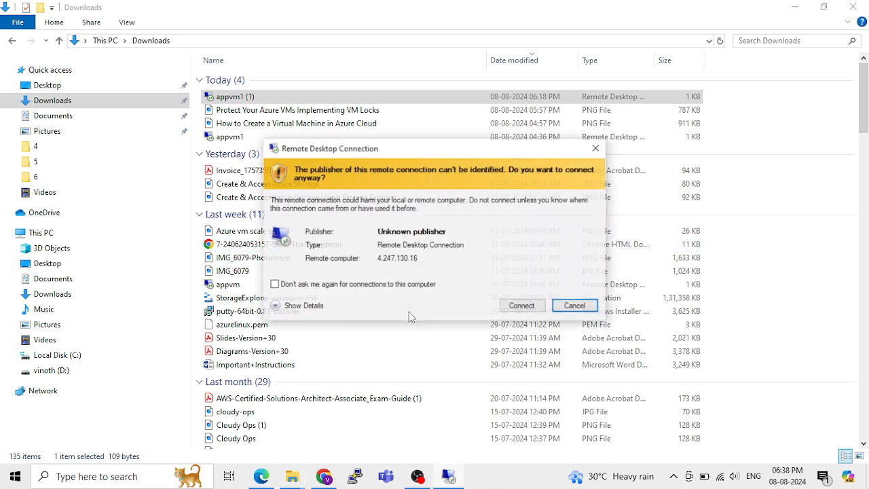
pyautogui.click(521, 305)
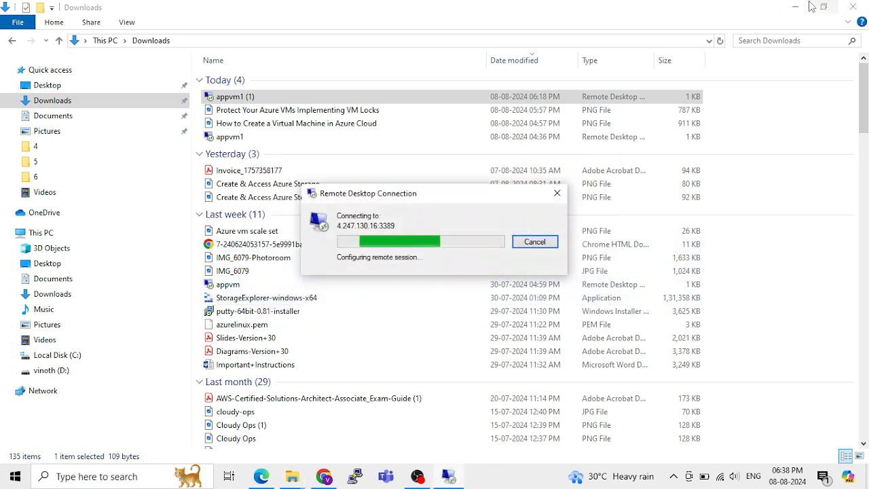
pyautogui.click(798, 7)
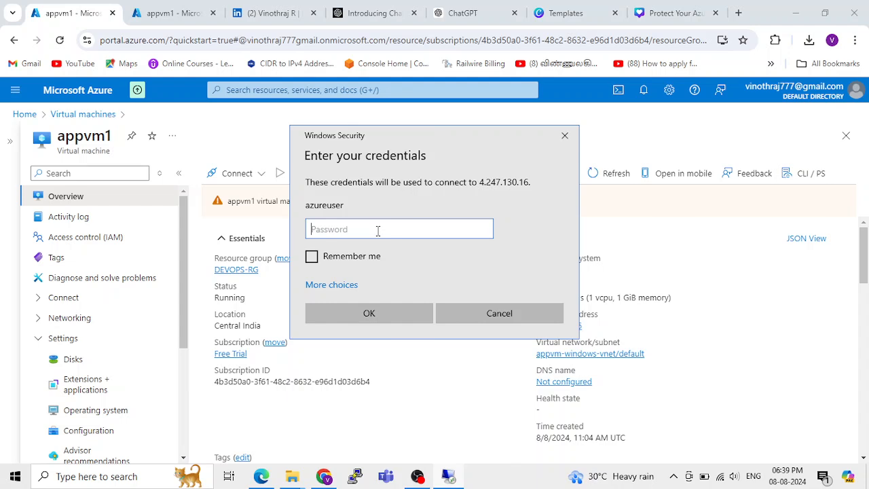
# Enter the azureuser account password and accept the certificate warning to sign in to appvm1 remotely.
pyautogui.write('••••••••••••')
pyautogui.click(387, 318)
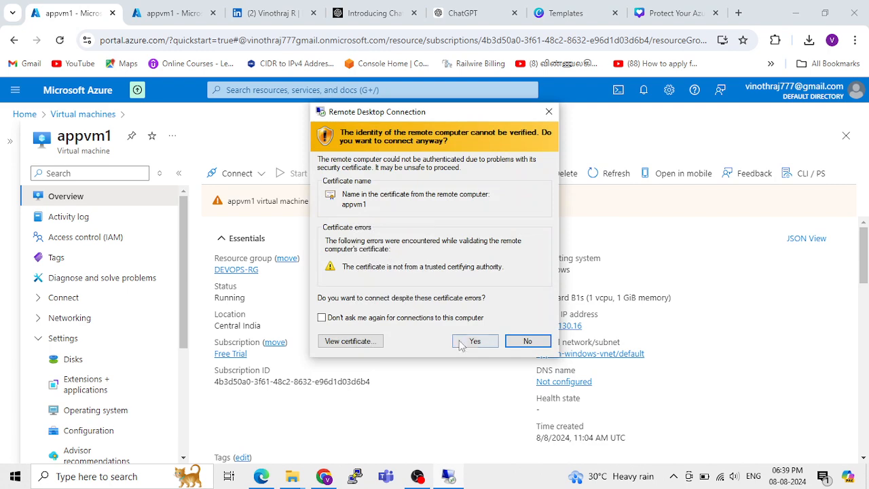
pyautogui.click(468, 340)
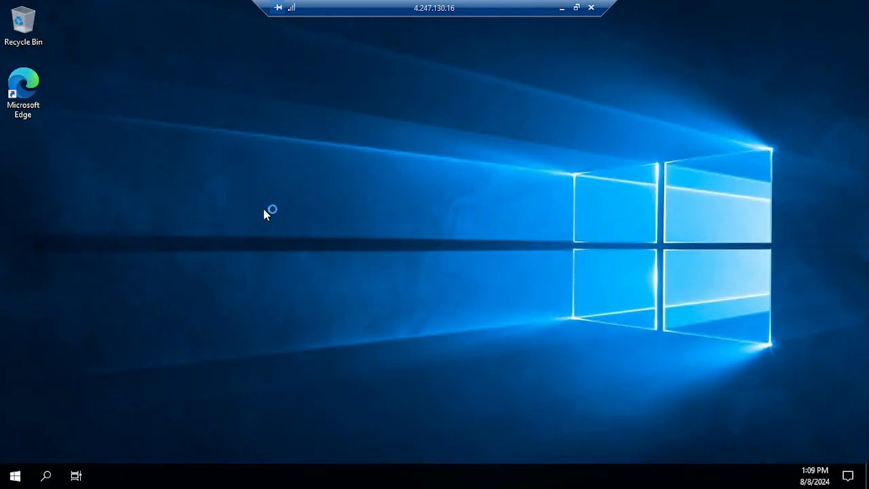
# Refresh the remote desktop, display This PC in File Explorer and select the Windows (C:) drive to check its capacity.
pyautogui.rightClick(289, 239)
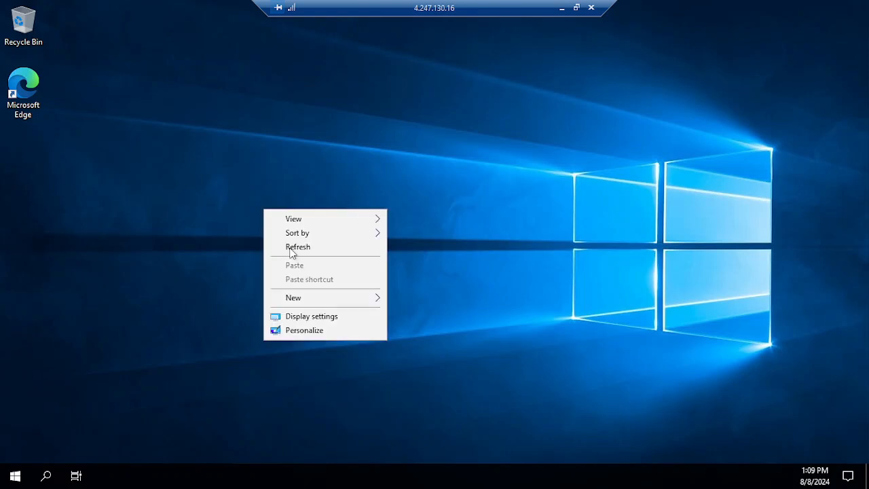
pyautogui.click(299, 247)
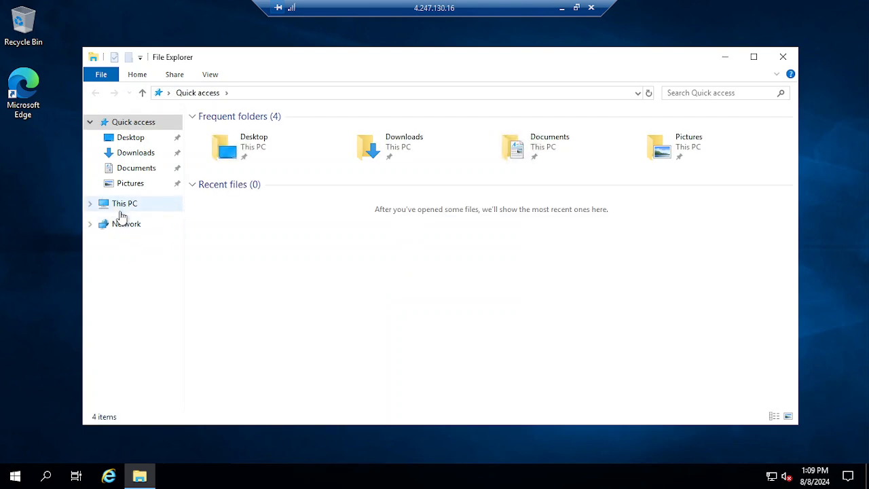
pyautogui.click(120, 208)
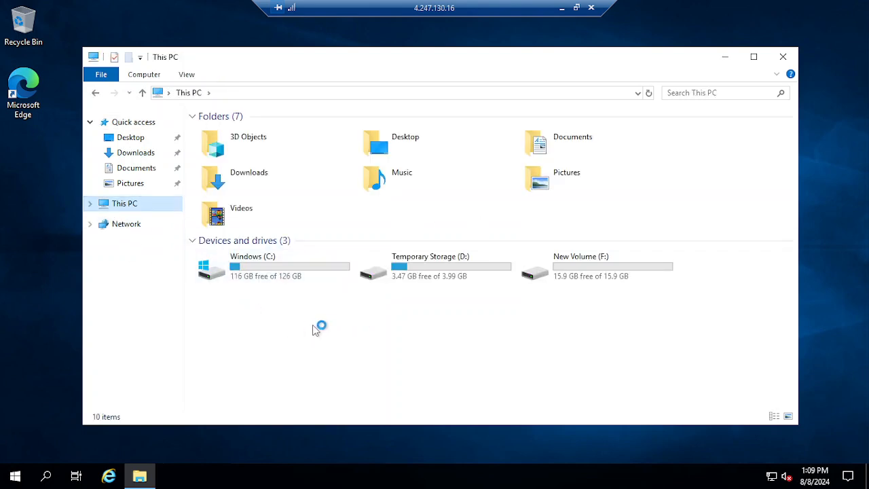
pyautogui.click(285, 277)
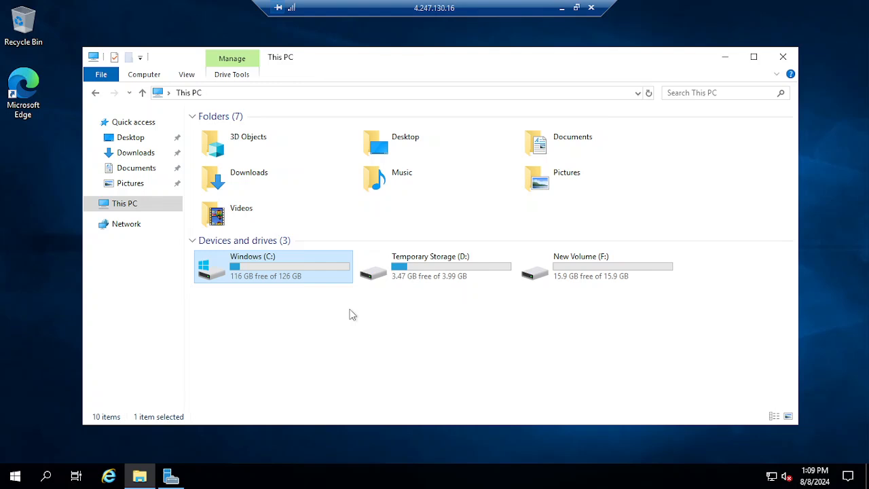
# Search Windows for "disk", open the tool to create and format hard disk partitions, and maximize its window.
pyautogui.press('super+r')
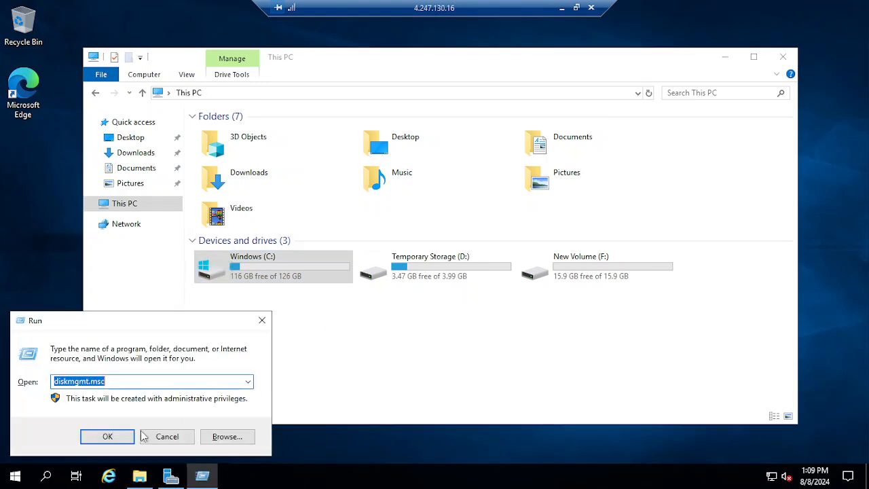
pyautogui.click(262, 321)
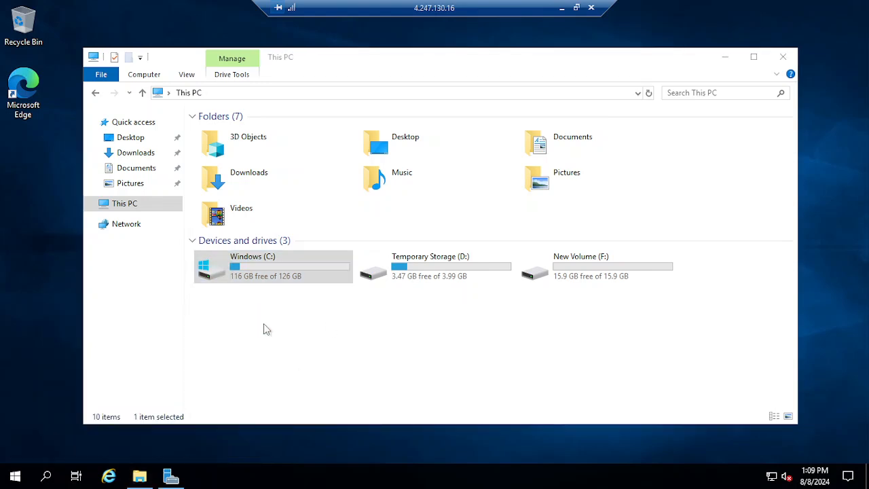
pyautogui.press('super')
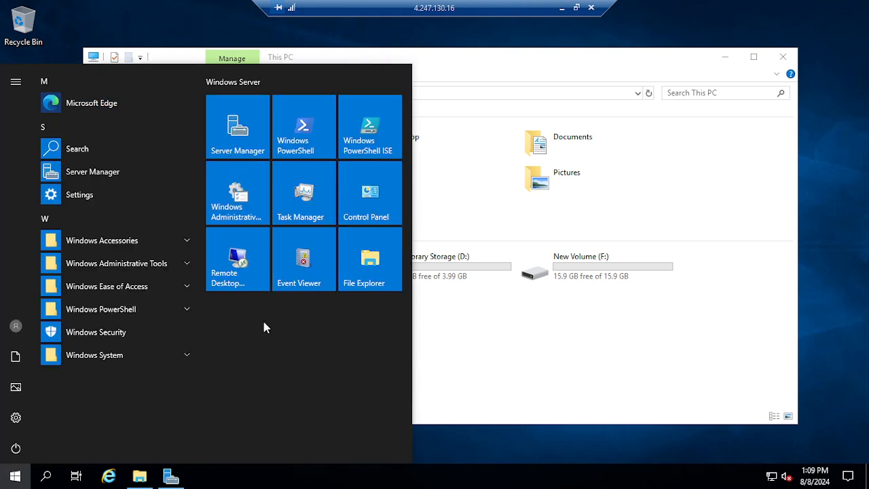
pyautogui.write('disk')
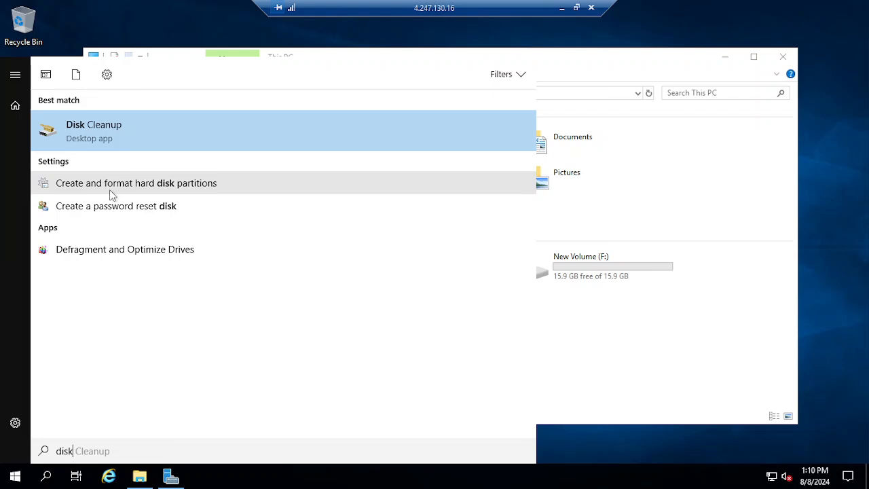
pyautogui.click(110, 189)
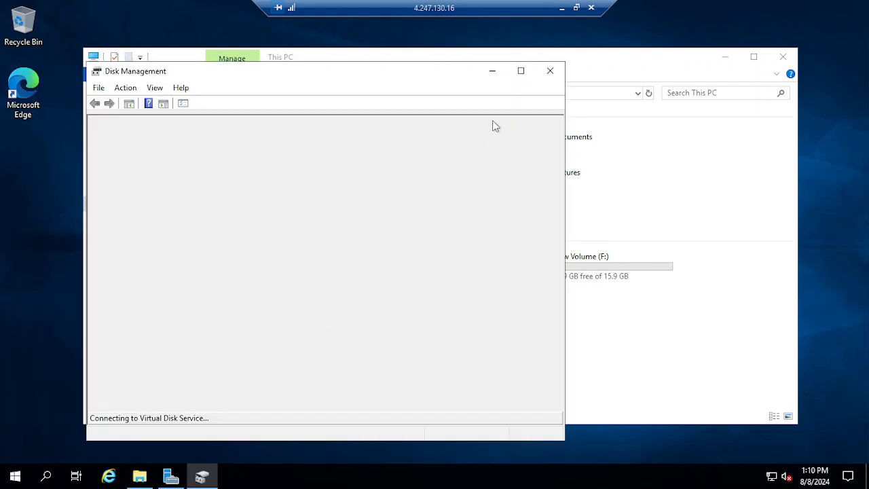
pyautogui.click(521, 72)
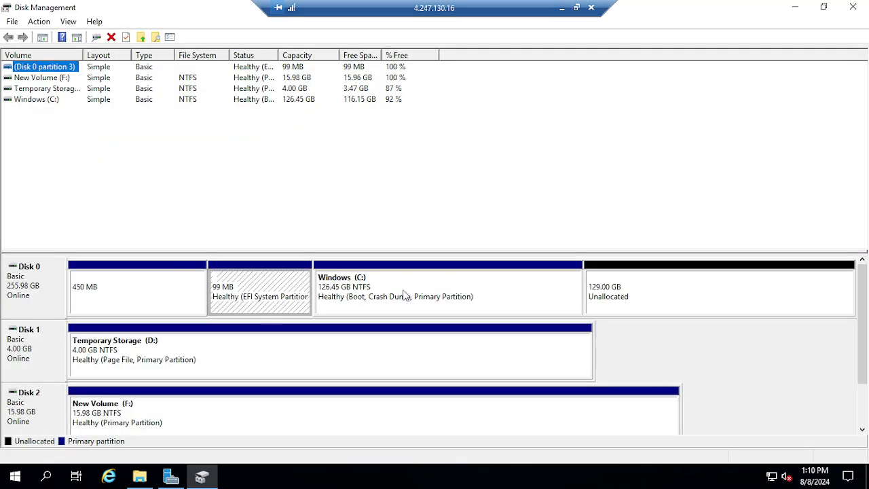
# Extend the Windows (C:) volume on Disk 0 by all 132095 MB of adjacent unallocated space.
pyautogui.click(618, 307)
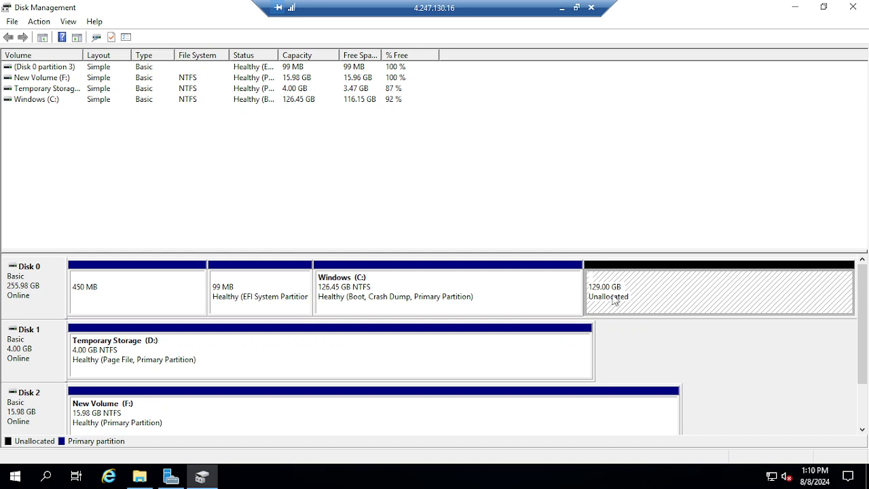
pyautogui.rightClick(509, 298)
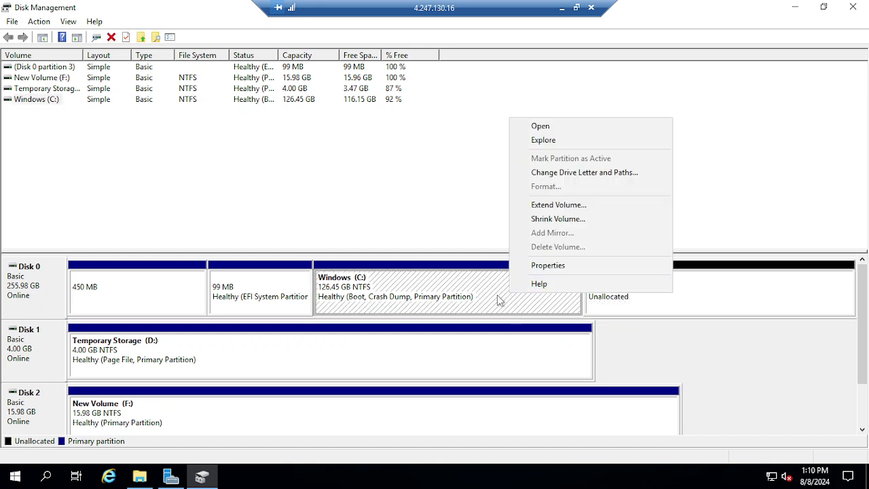
pyautogui.click(497, 299)
pyautogui.rightClick(493, 293)
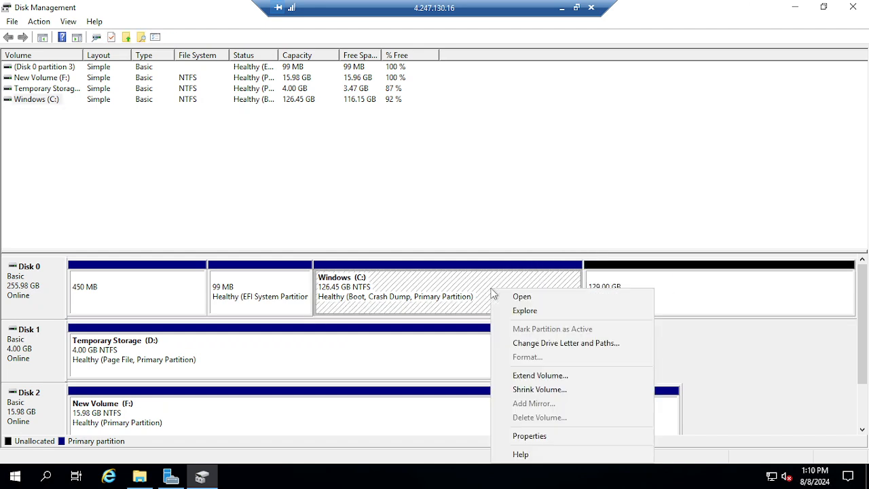
pyautogui.click(517, 375)
pyautogui.click(246, 307)
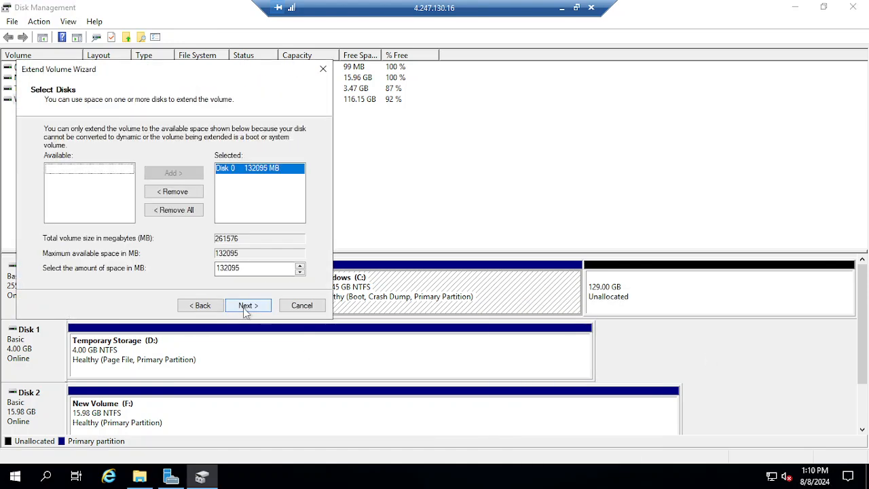
pyautogui.click(245, 307)
pyautogui.click(245, 307)
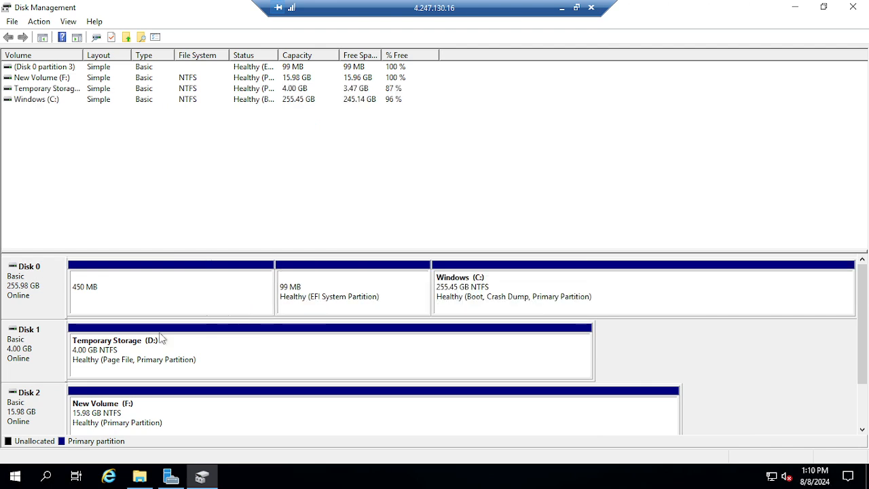
# Close Disk Management and reload This PC to check the extended Windows (C:) drive's capacity.
pyautogui.click(854, 8)
pyautogui.click(296, 350)
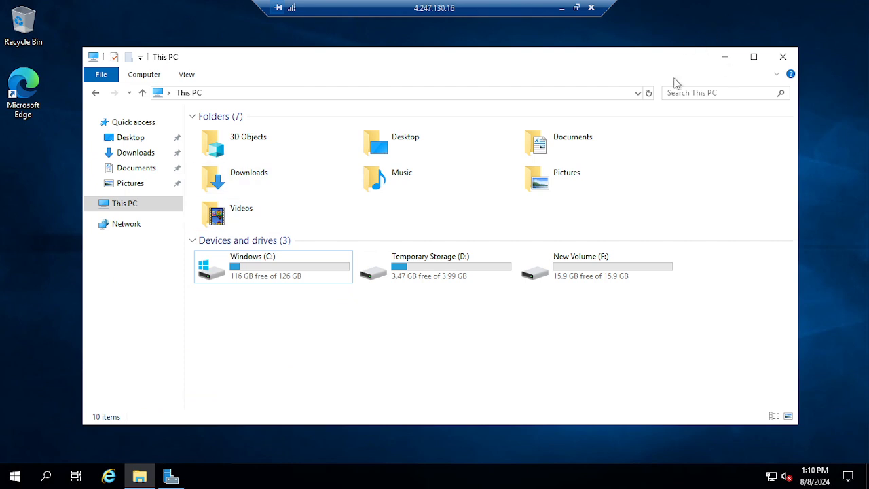
pyautogui.click(218, 93)
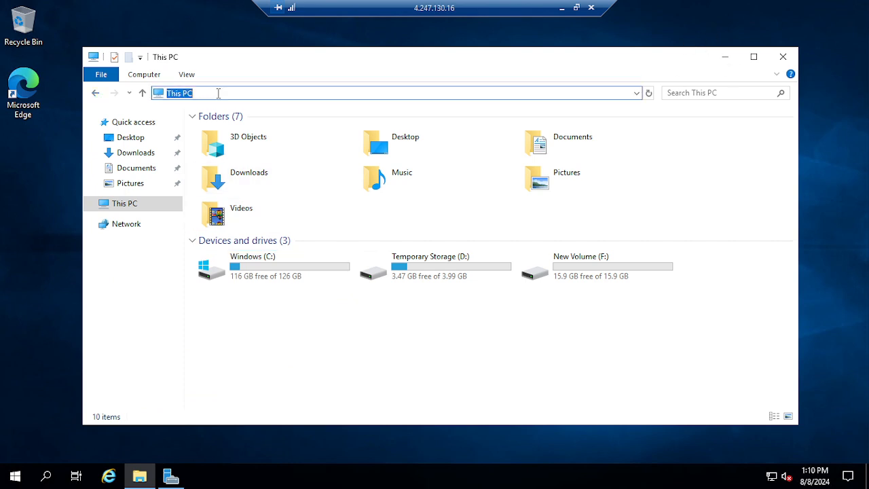
pyautogui.press('Return')
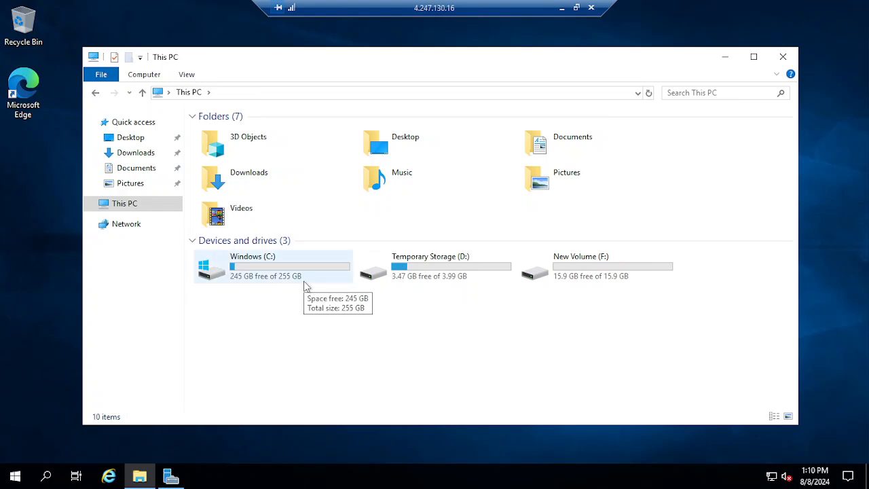
# Close File Explorer and Server Manager with its message, and minimize the remote session to return to the Azure portal.
pyautogui.click(784, 60)
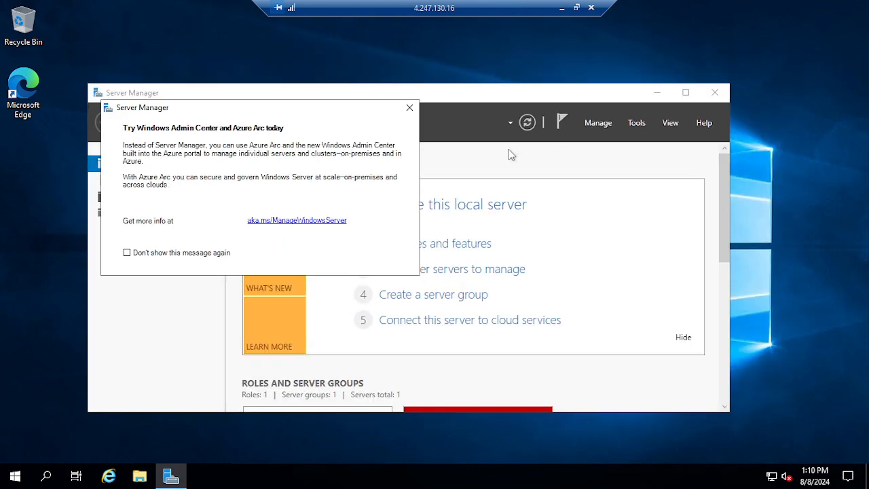
pyautogui.click(410, 108)
pyautogui.click(715, 93)
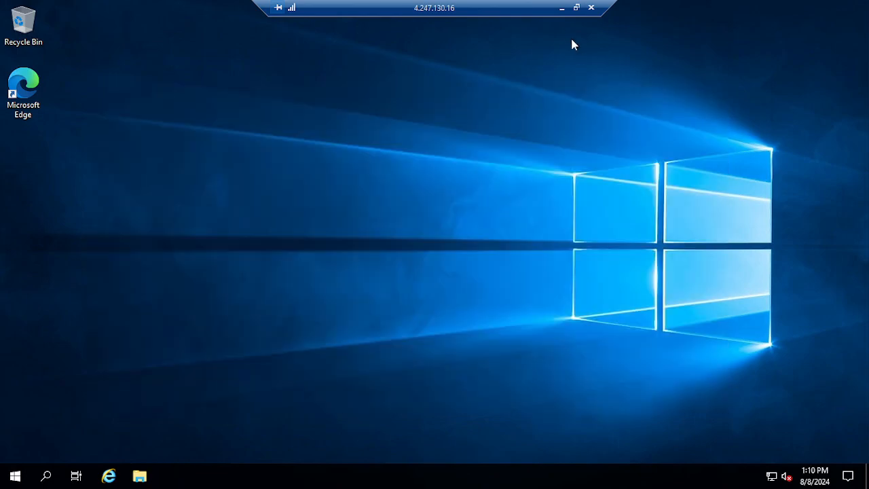
pyautogui.click(562, 8)
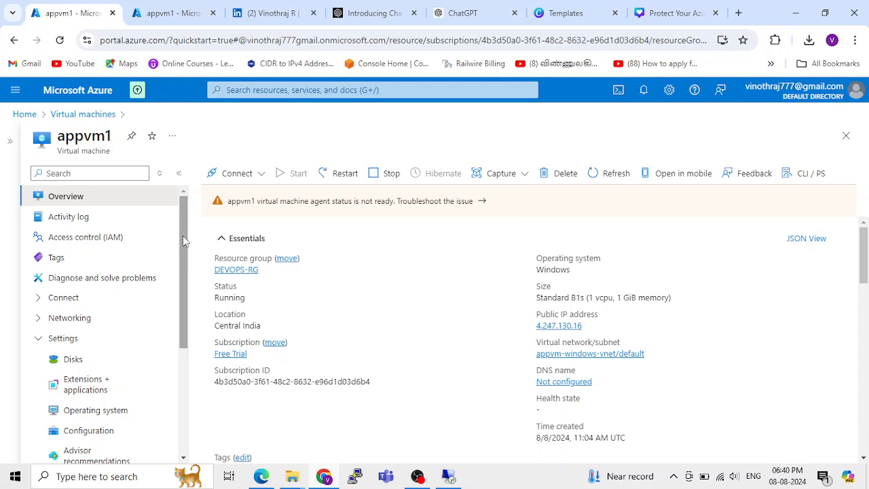
# Review the OS and data disks on appvm1's Disks page and open the OS disk's overview.
pyautogui.click(67, 360)
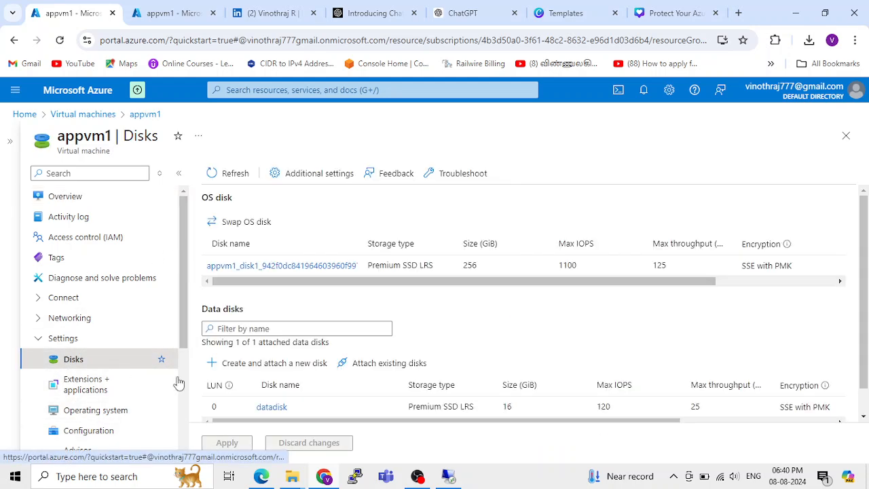
pyautogui.scroll(-1, 279, 390)
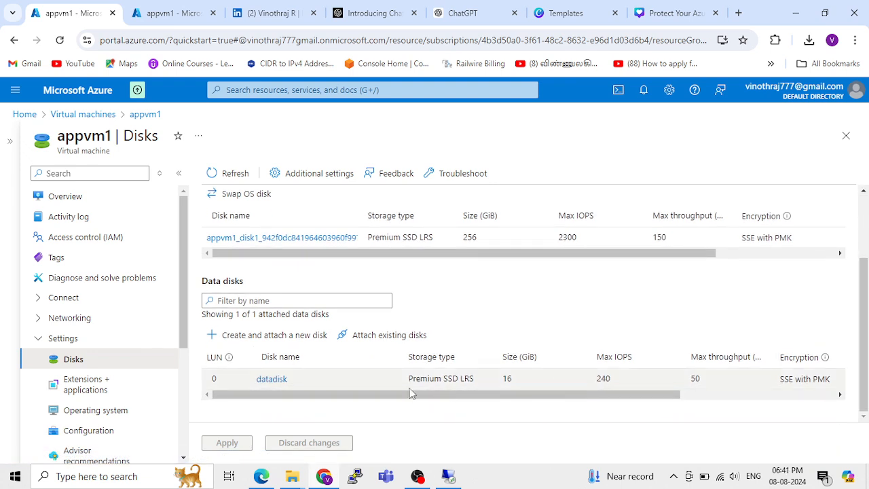
pyautogui.scroll(2, 297, 358)
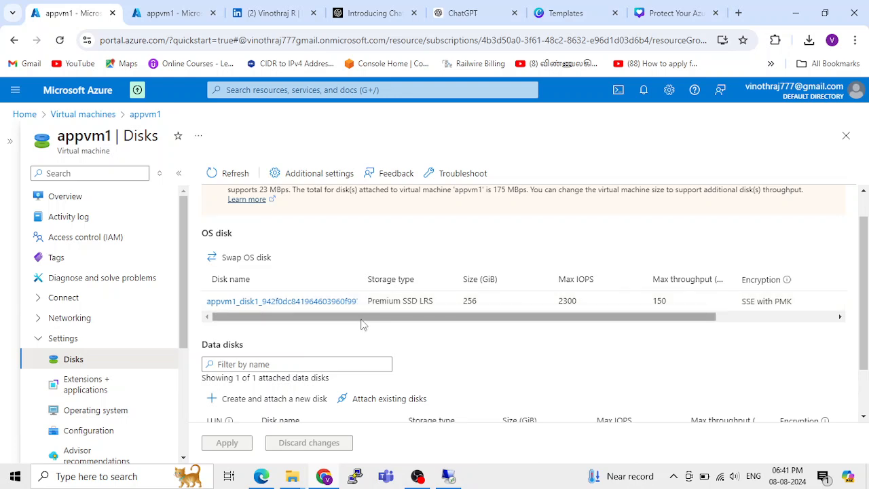
pyautogui.click(292, 302)
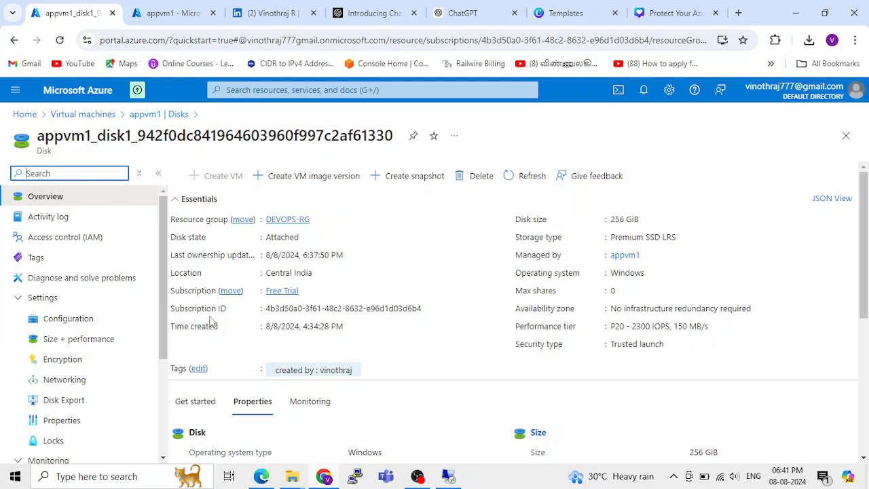
# Try to lower the OS disk's performance tier to P15 - 1100 IOPS, 125 MB/s (default), save, and dismiss the notification.
pyautogui.click(105, 344)
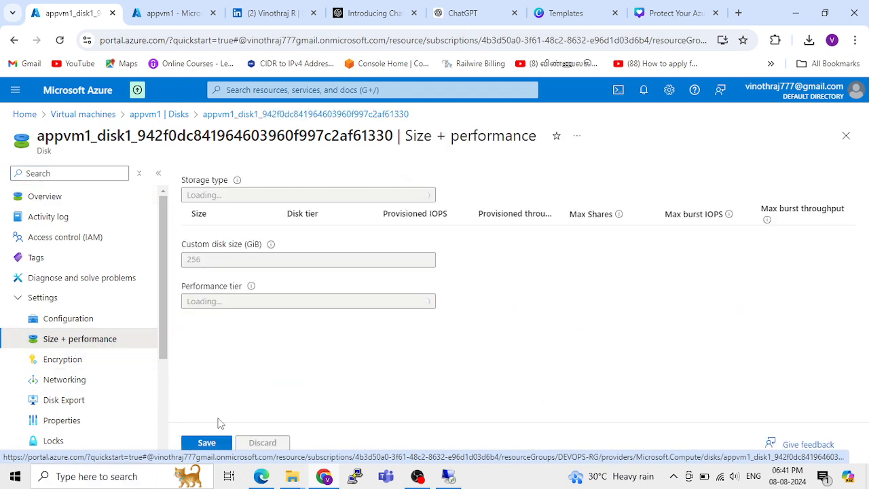
pyautogui.scroll(-3, 245, 318)
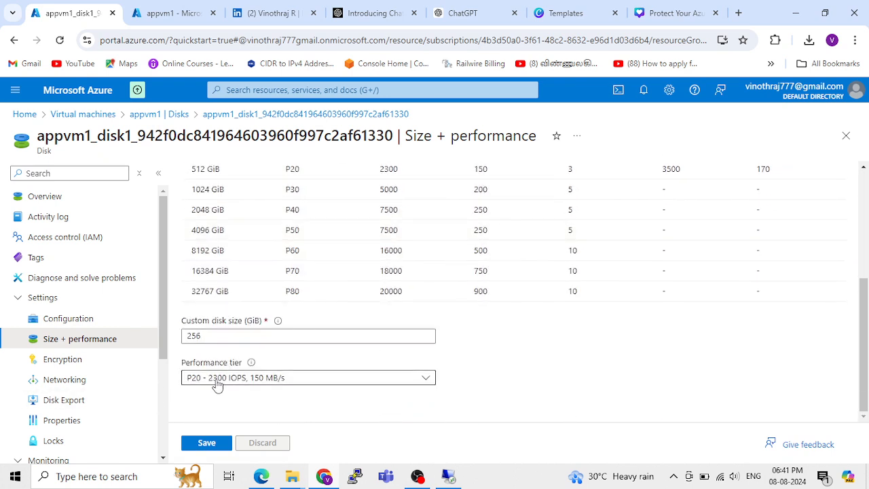
pyautogui.click(217, 382)
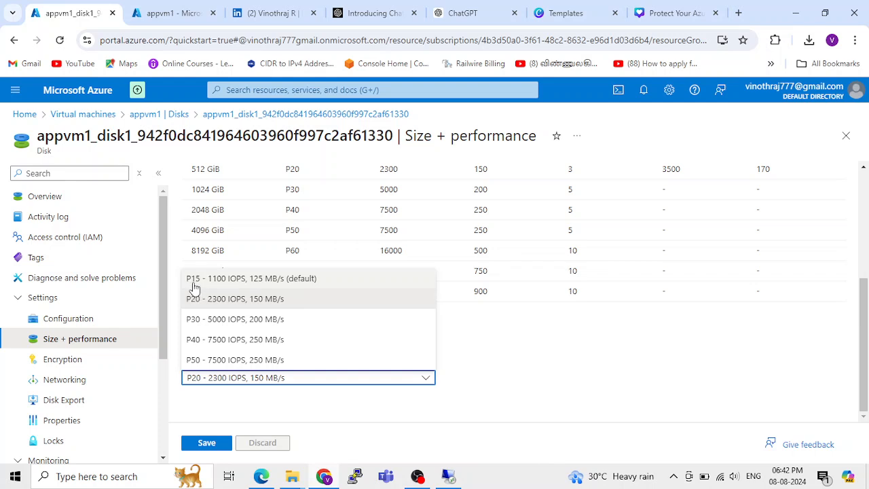
pyautogui.click(208, 279)
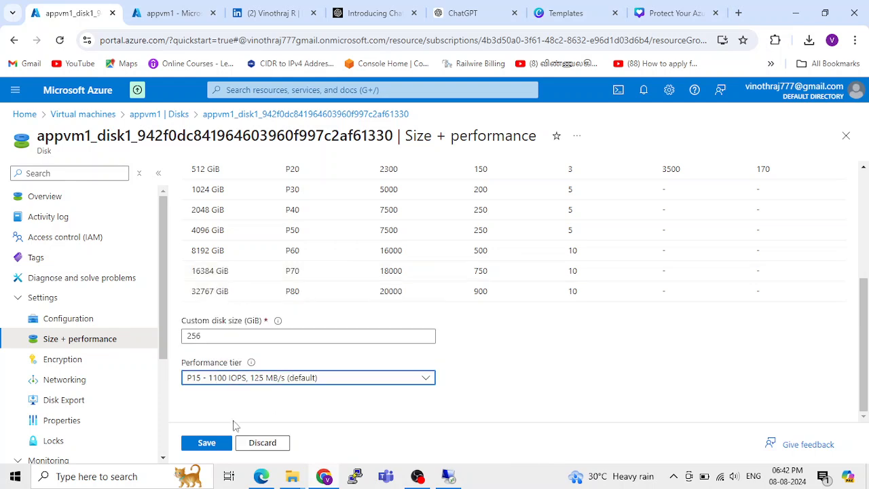
pyautogui.click(204, 446)
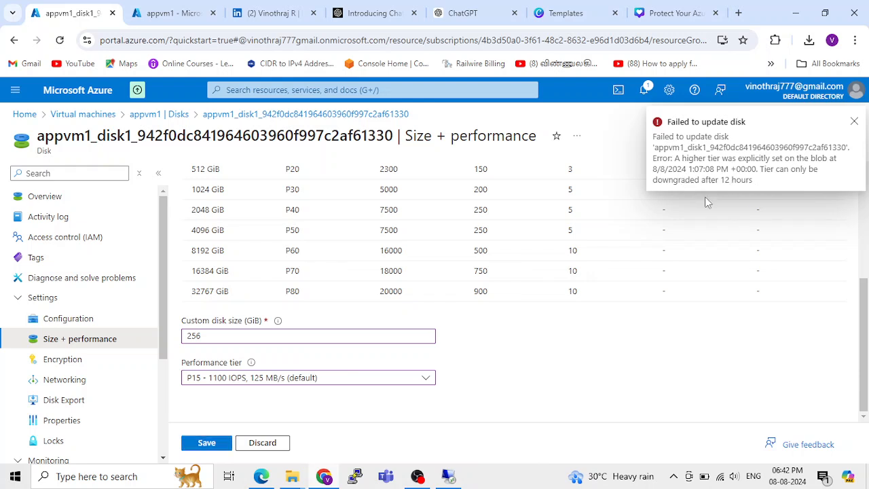
pyautogui.click(854, 122)
# Set the OS disk's performance tier to P30 - 5000 IOPS, 200 MB/s and save the change.
pyautogui.click(283, 381)
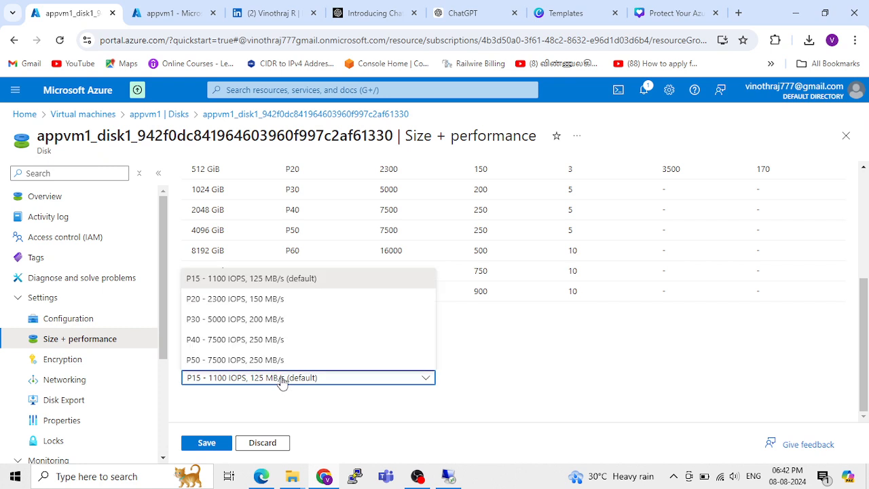
pyautogui.click(208, 319)
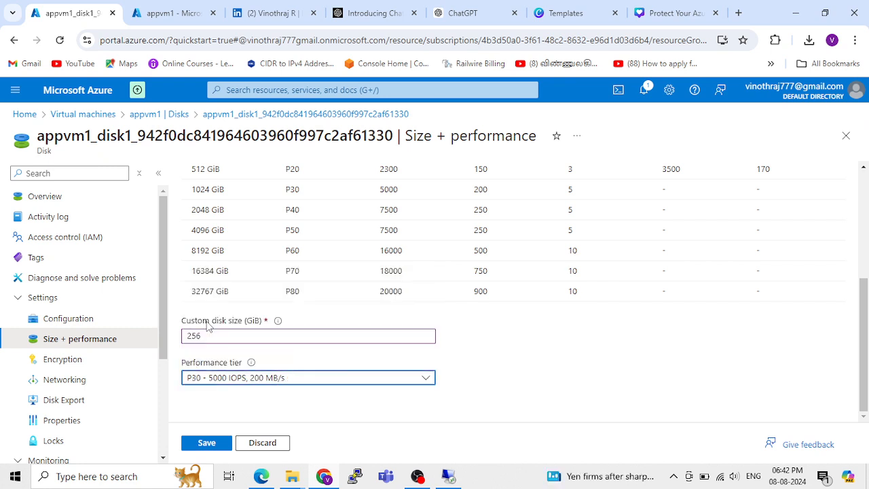
pyautogui.click(207, 443)
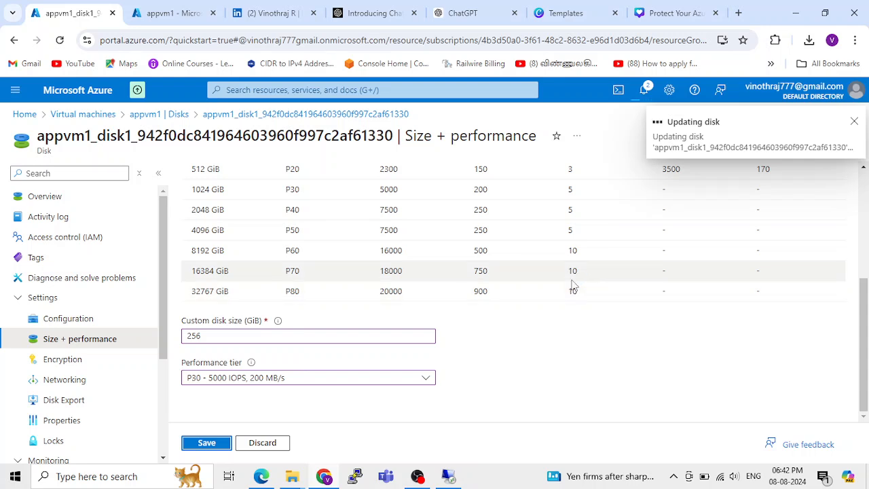
pyautogui.click(315, 382)
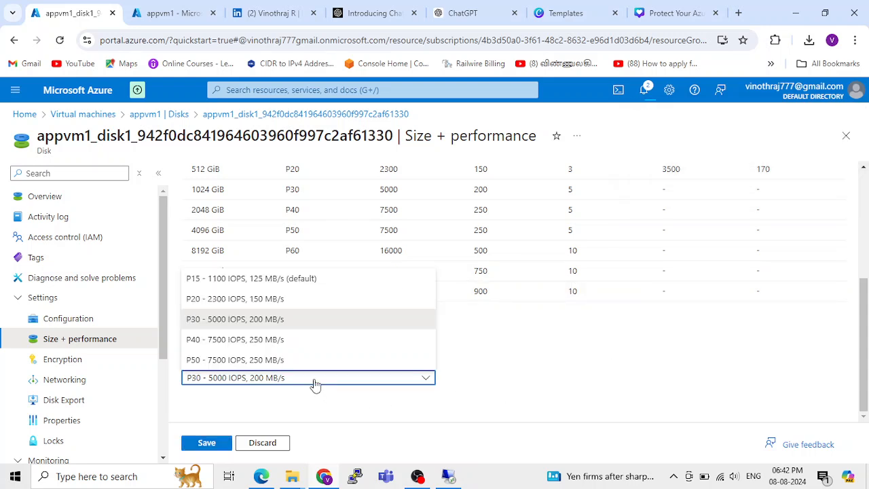
pyautogui.click(548, 368)
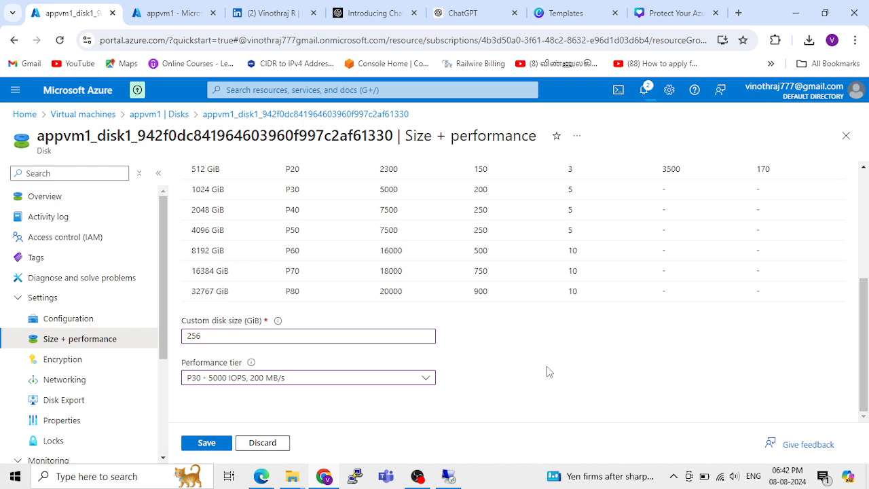